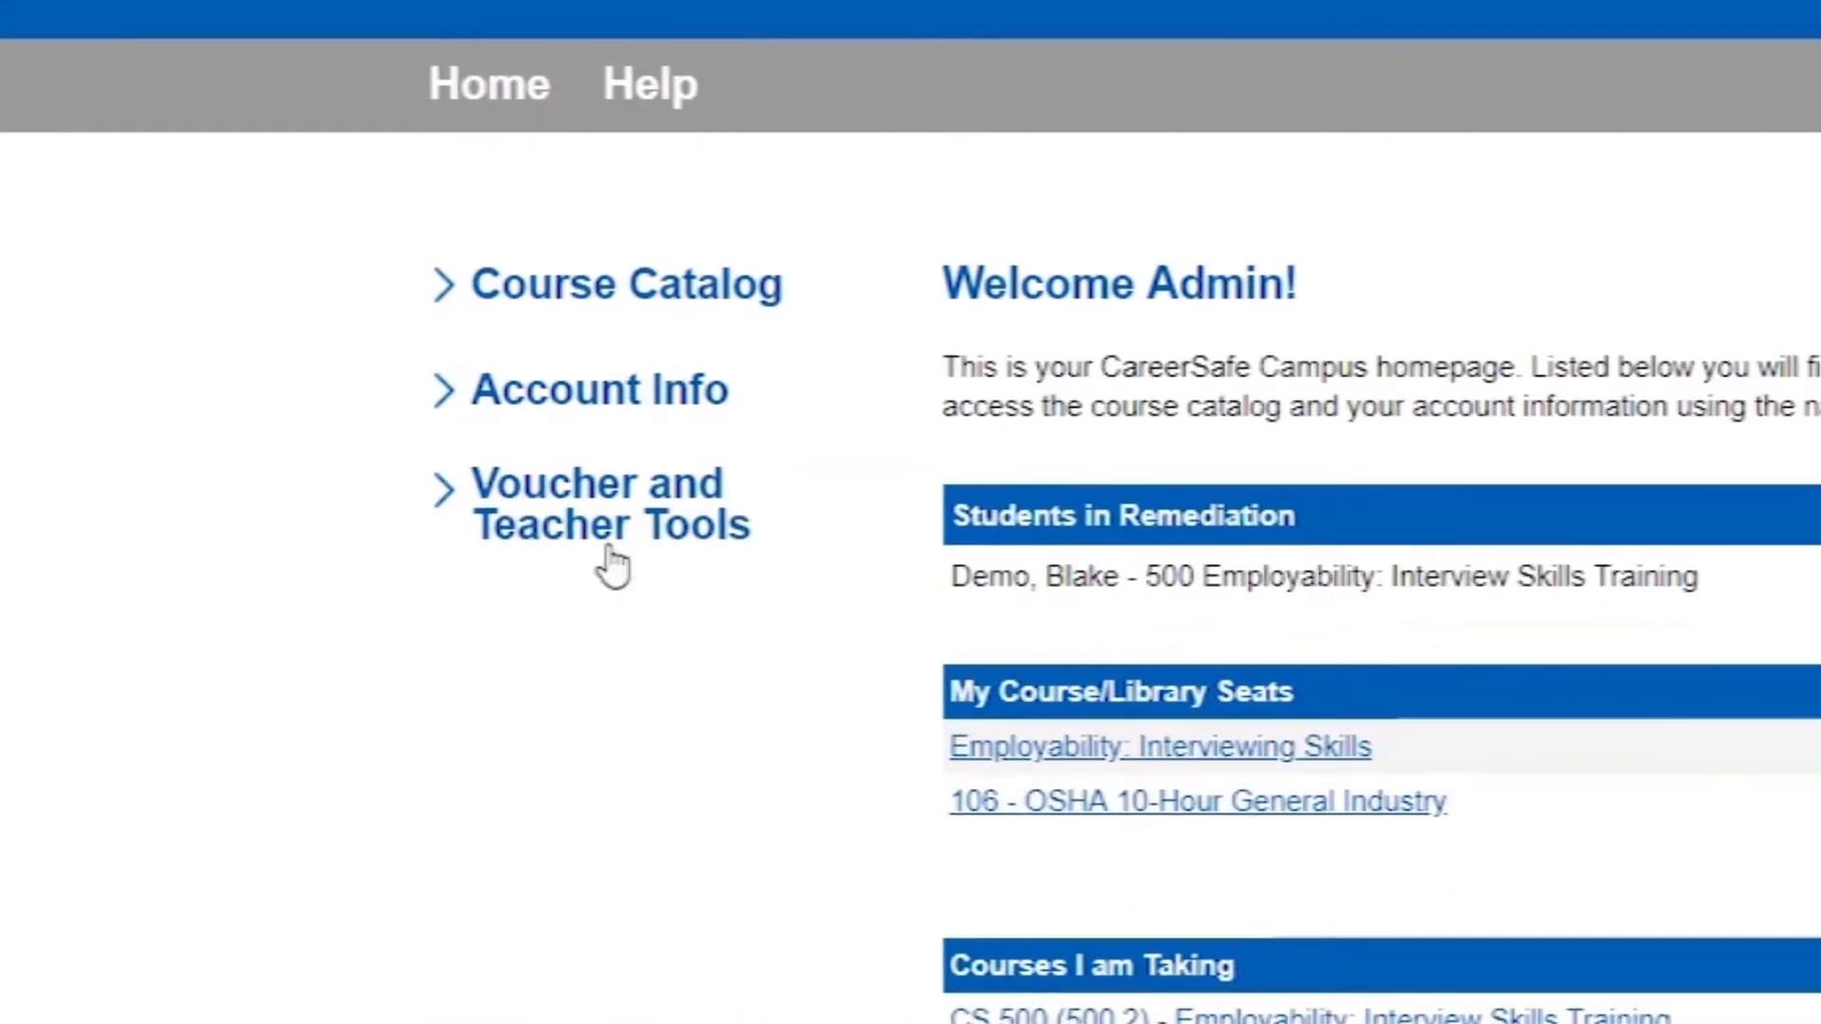
Open the gradebook from Voucher and Teacher Tools and review the attempt history of the Applying for a Job assessment taken three times.
click(607, 546)
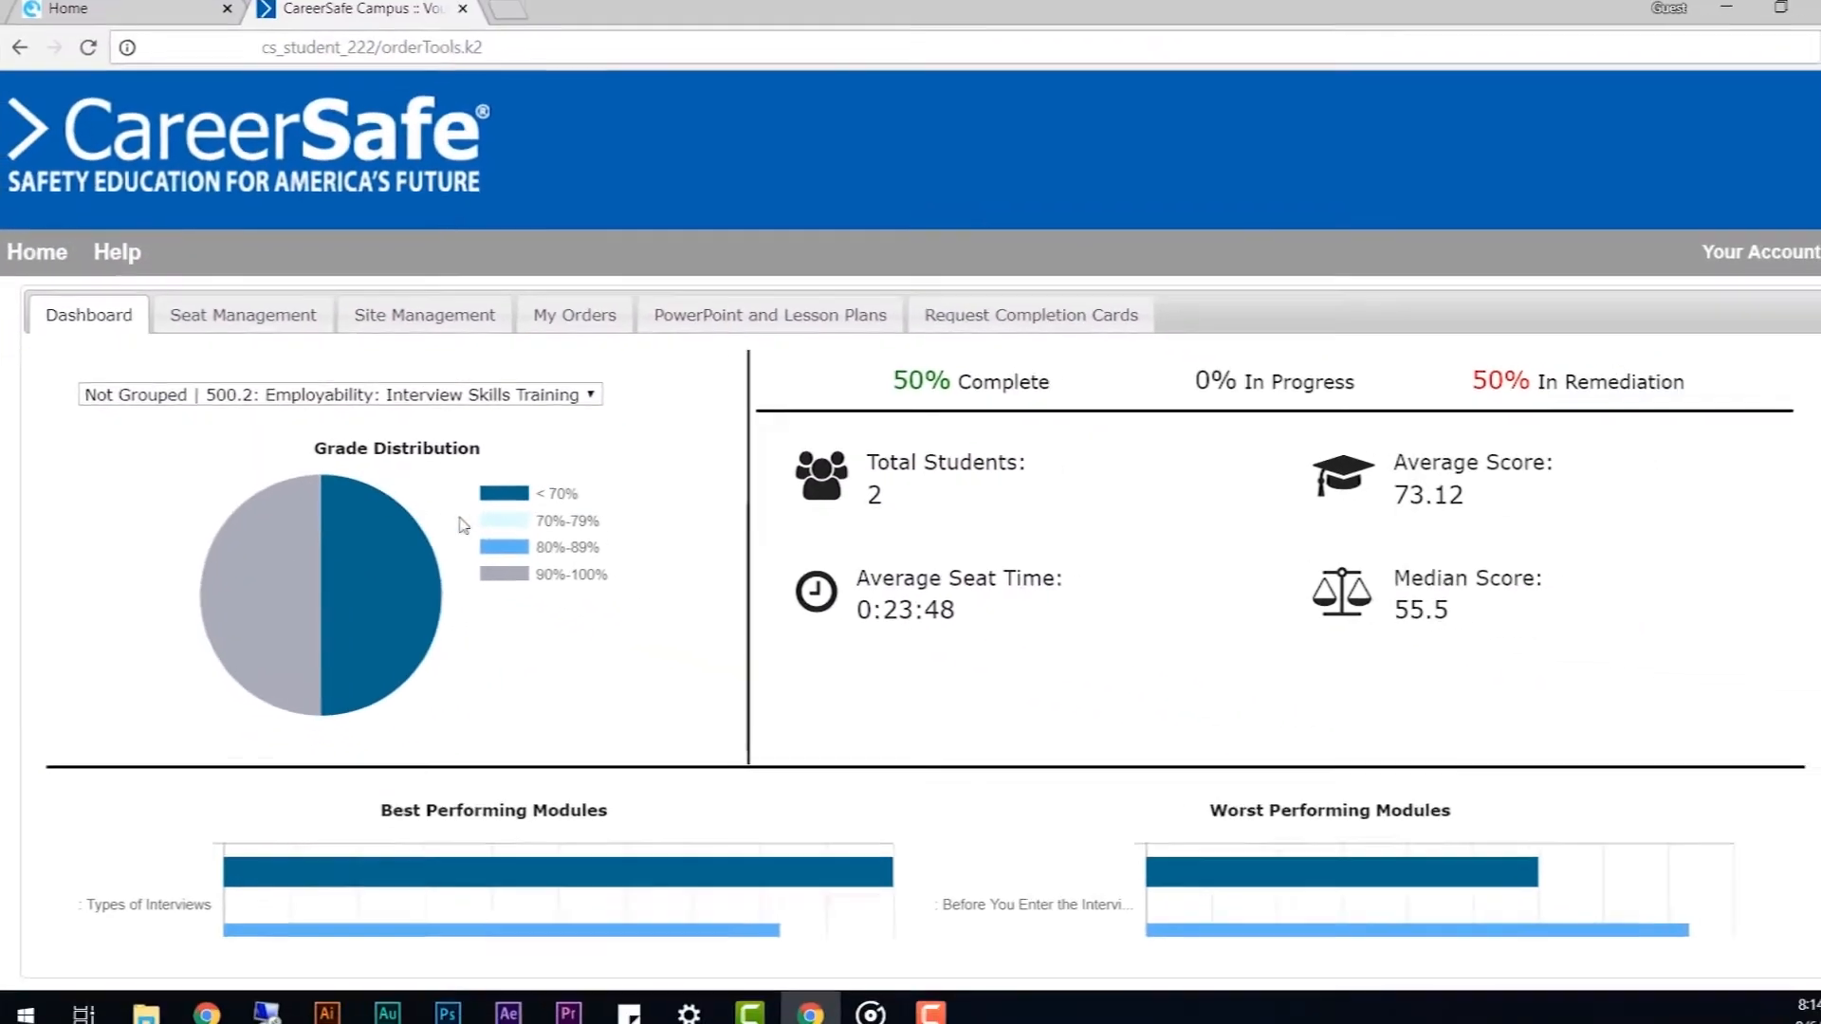
scroll(771, 669, down, 5)
click(886, 869)
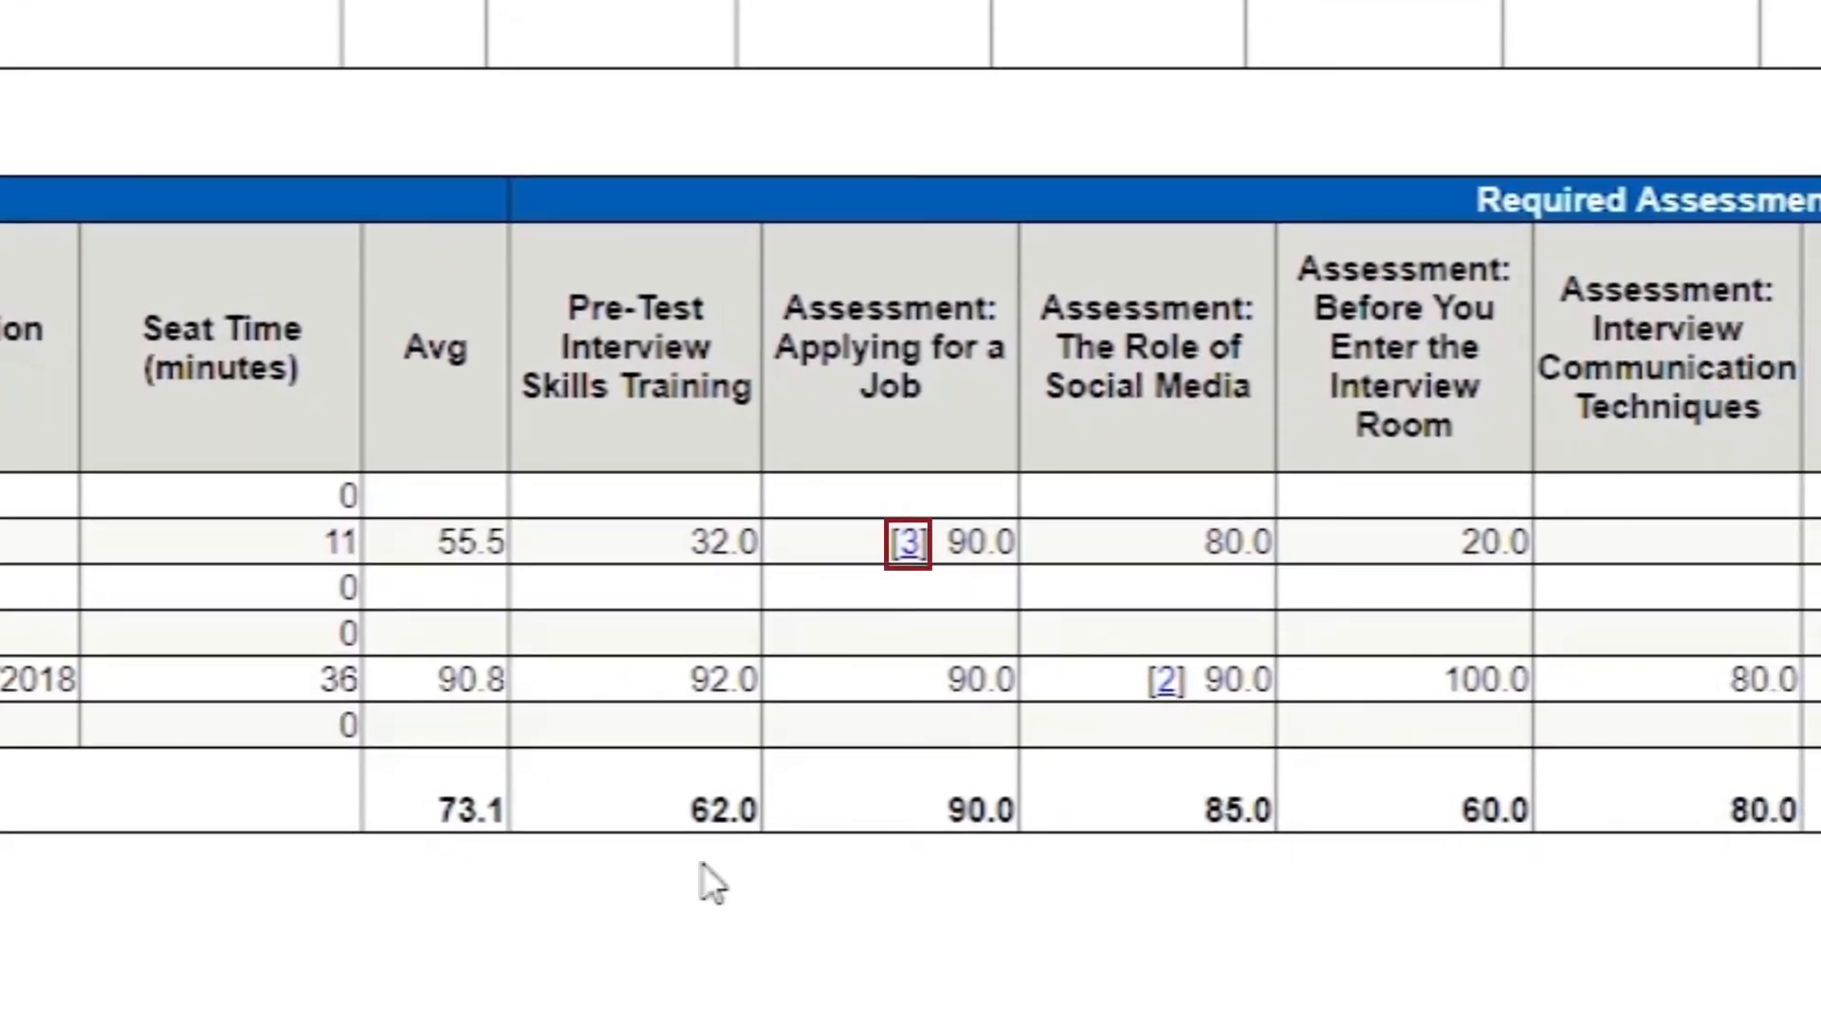
click(907, 545)
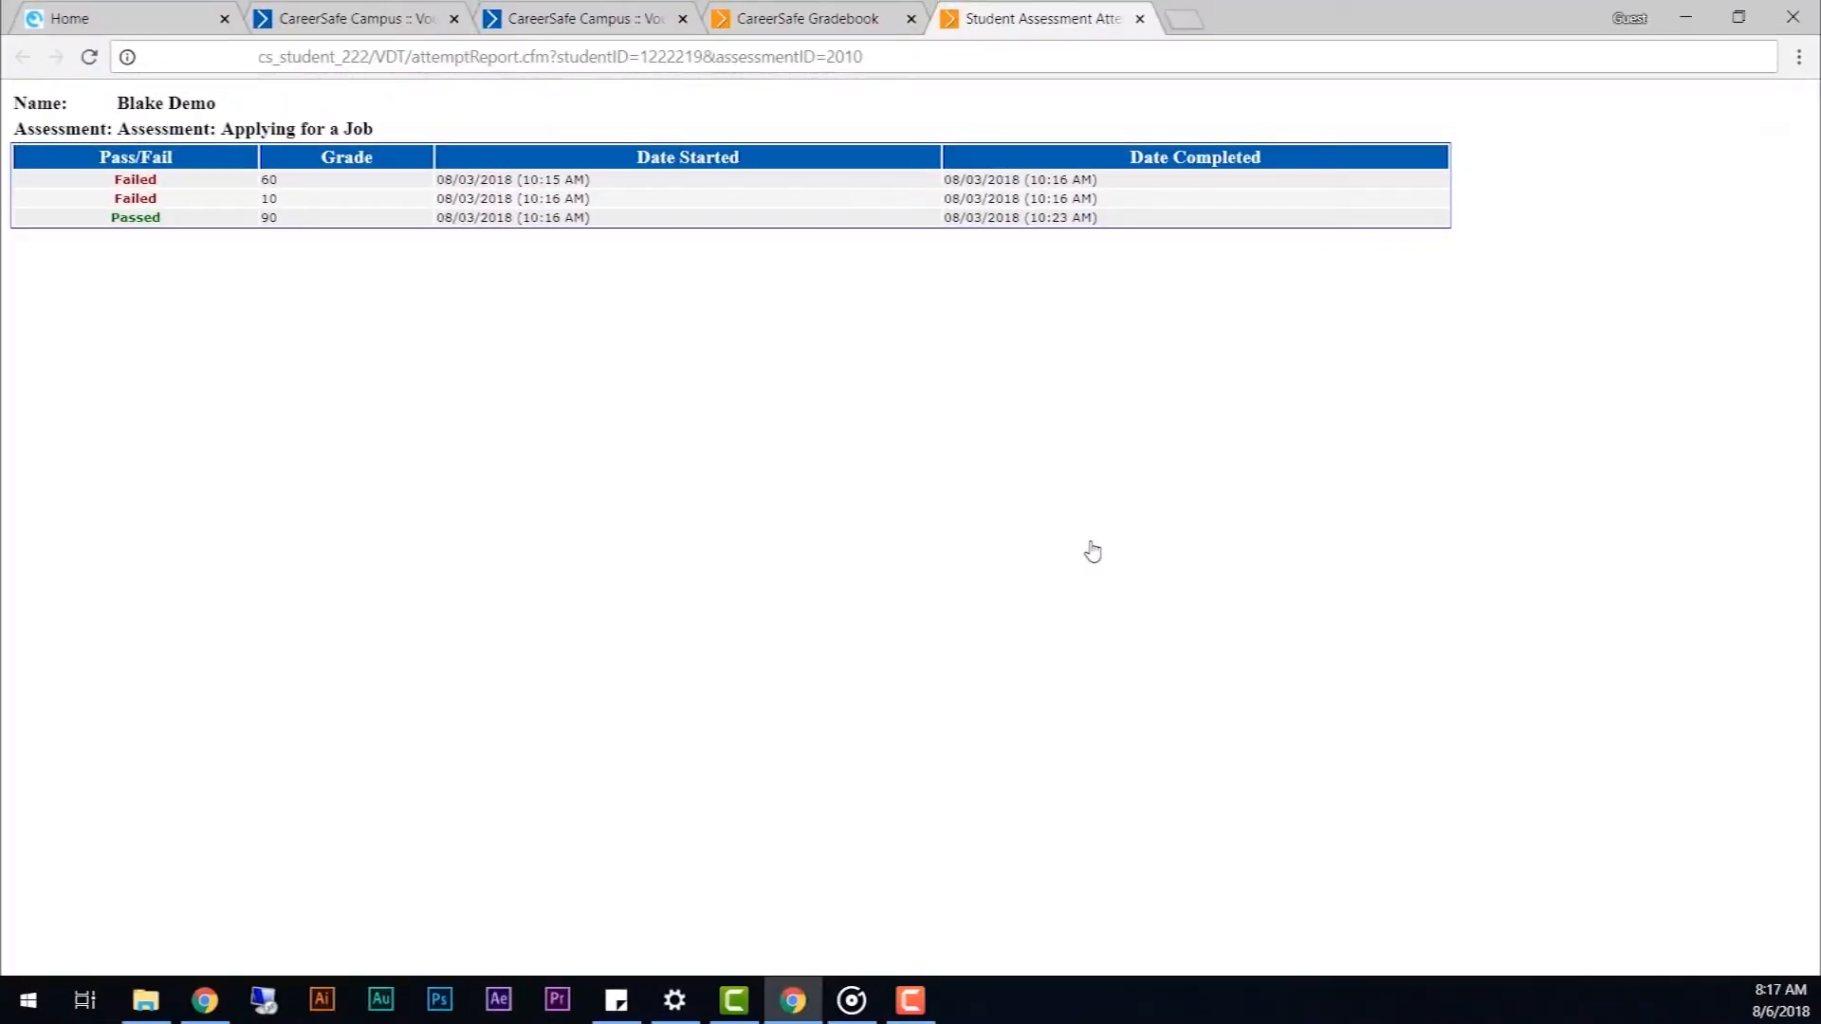
click(808, 20)
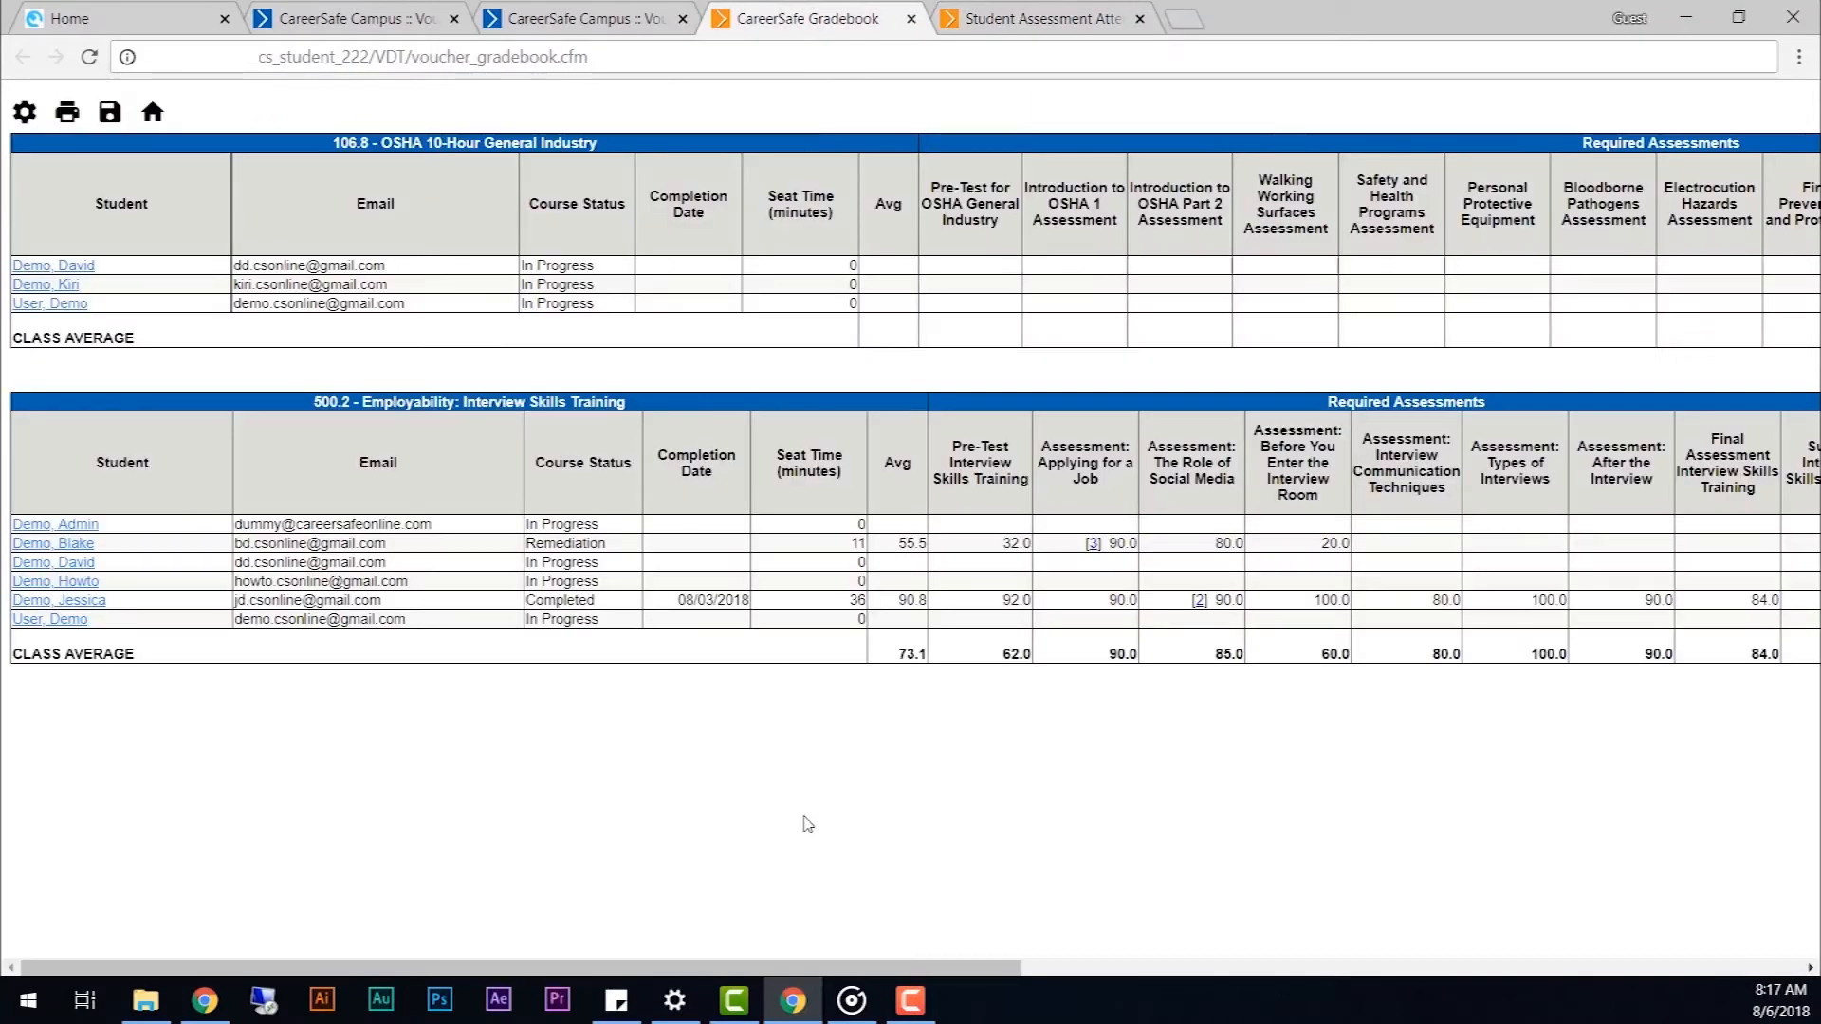
Open the password reset form for the student who completed Interview Skills Training, and close it without entering a password.
click(63, 600)
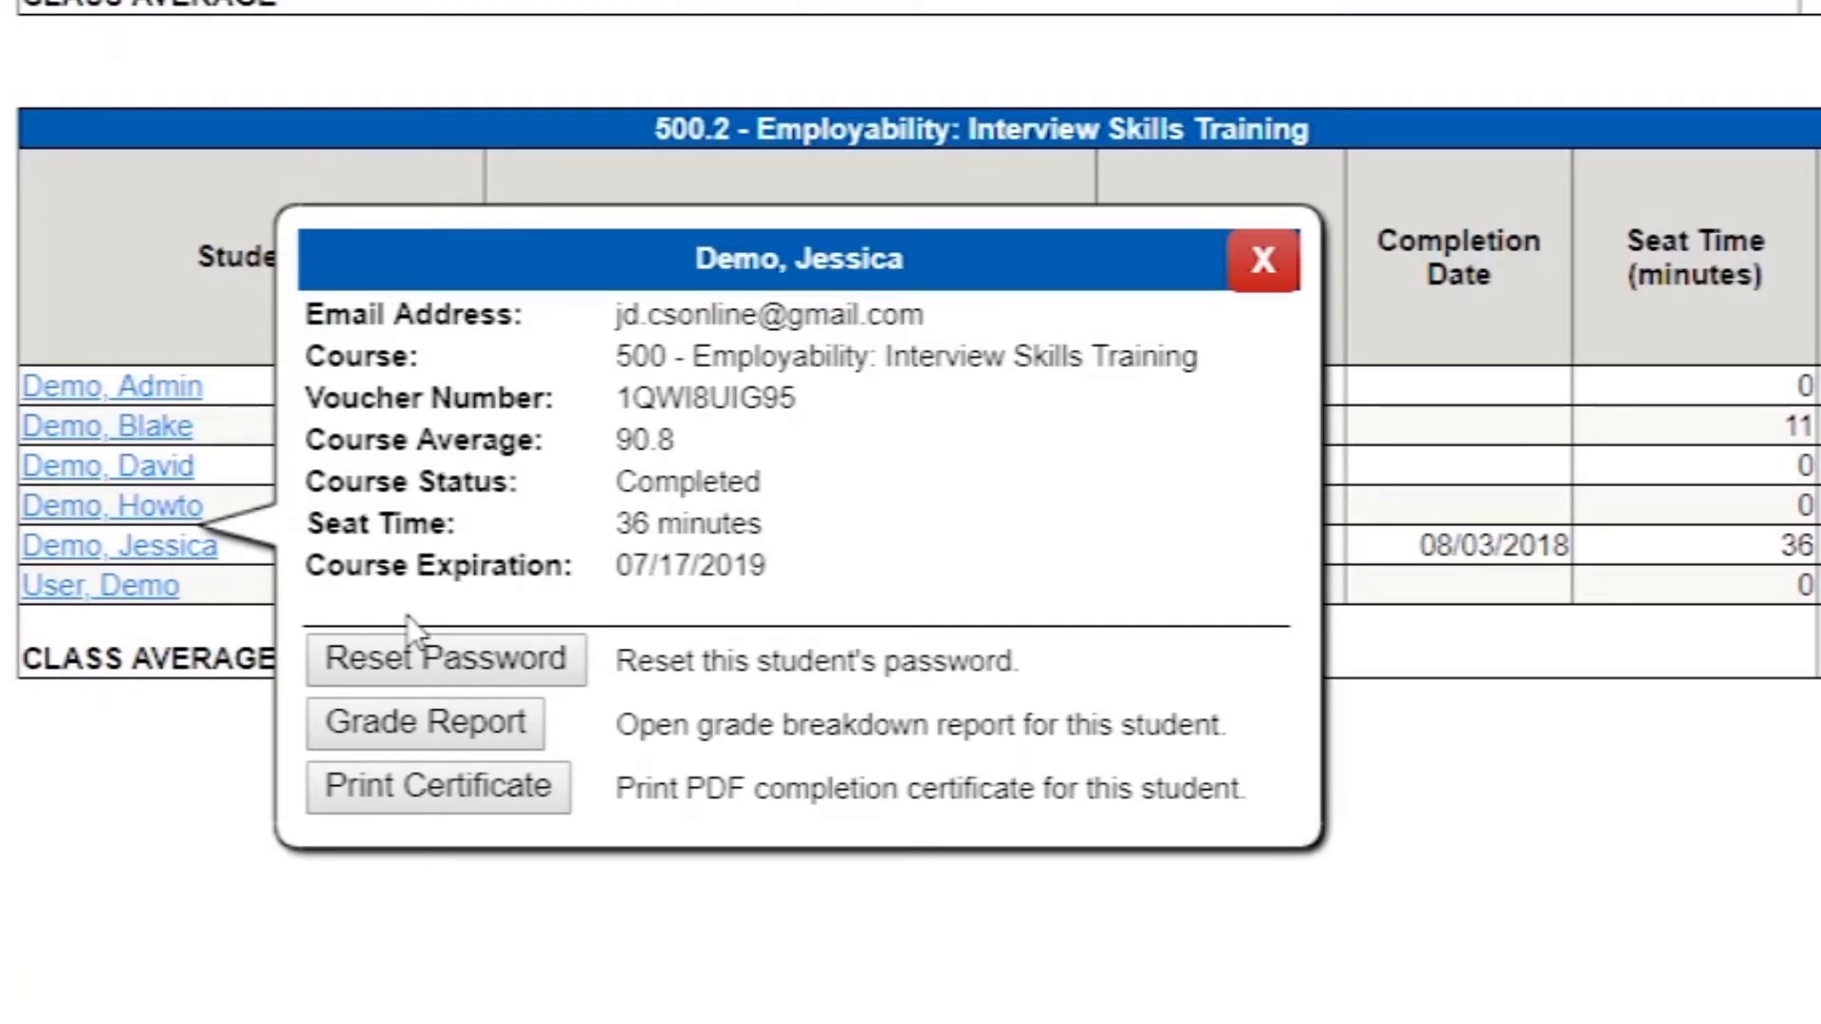
click(445, 661)
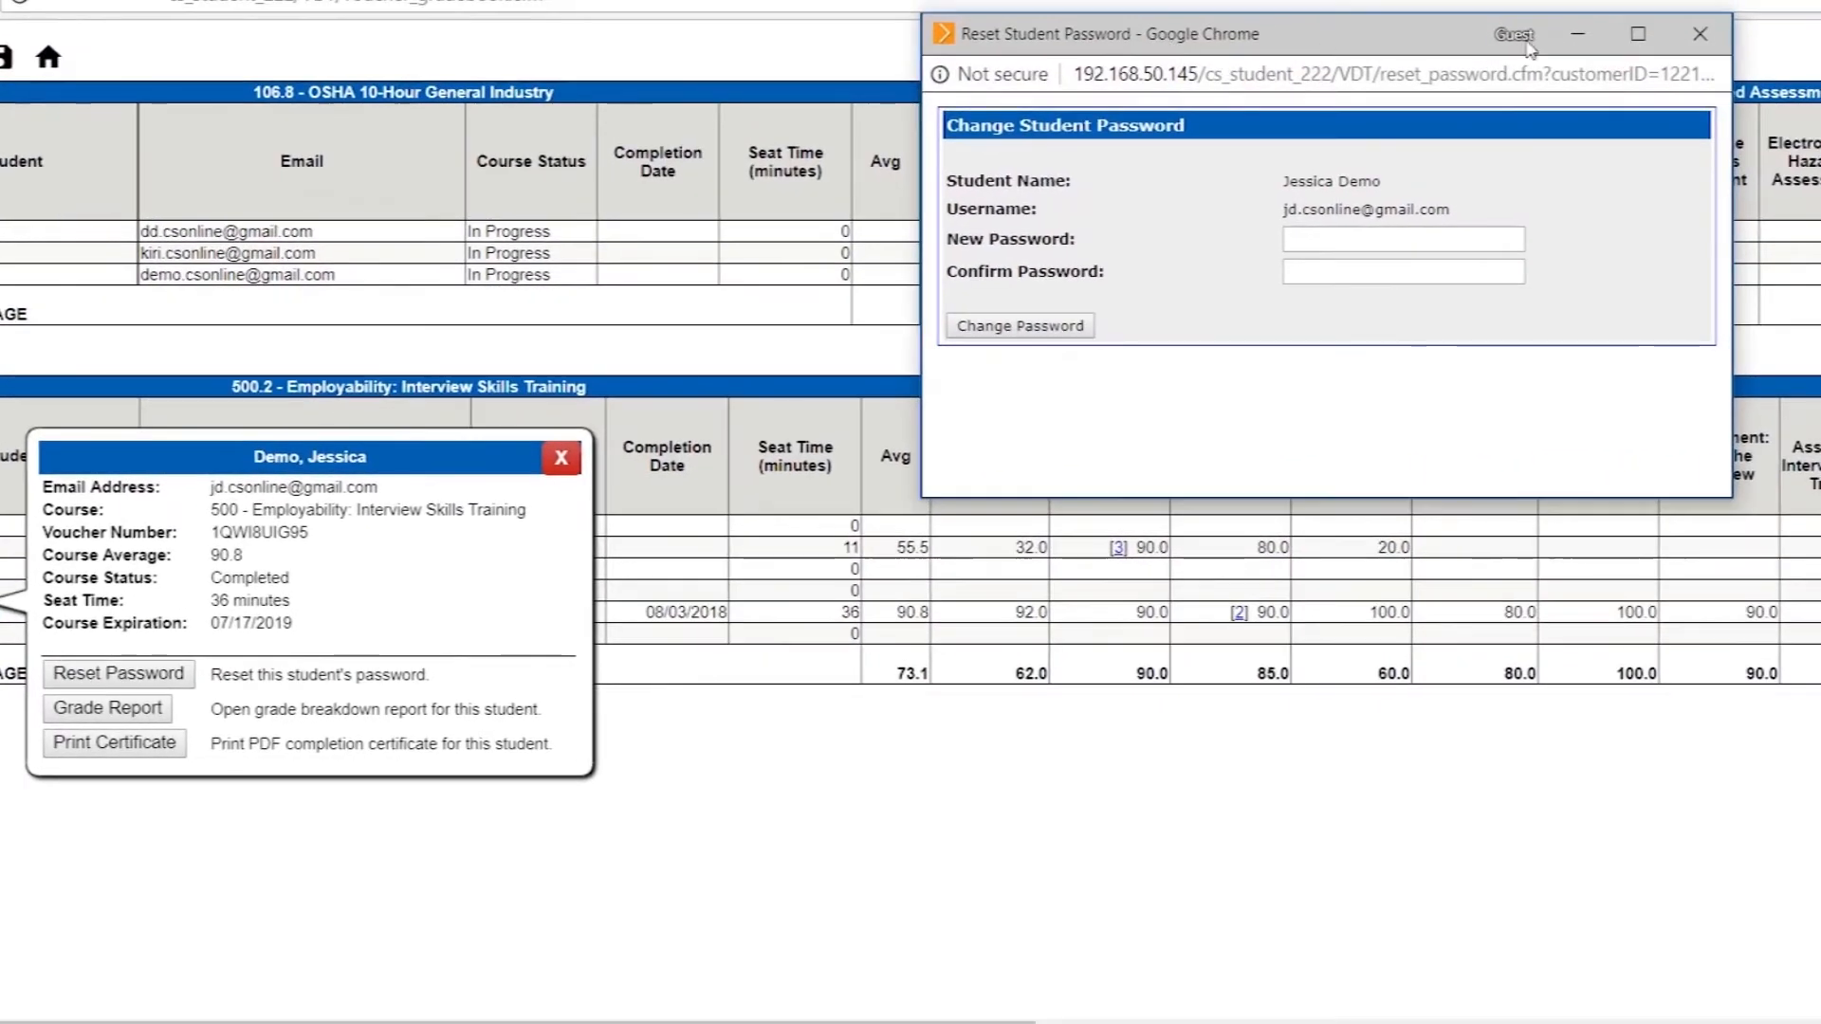
click(1699, 34)
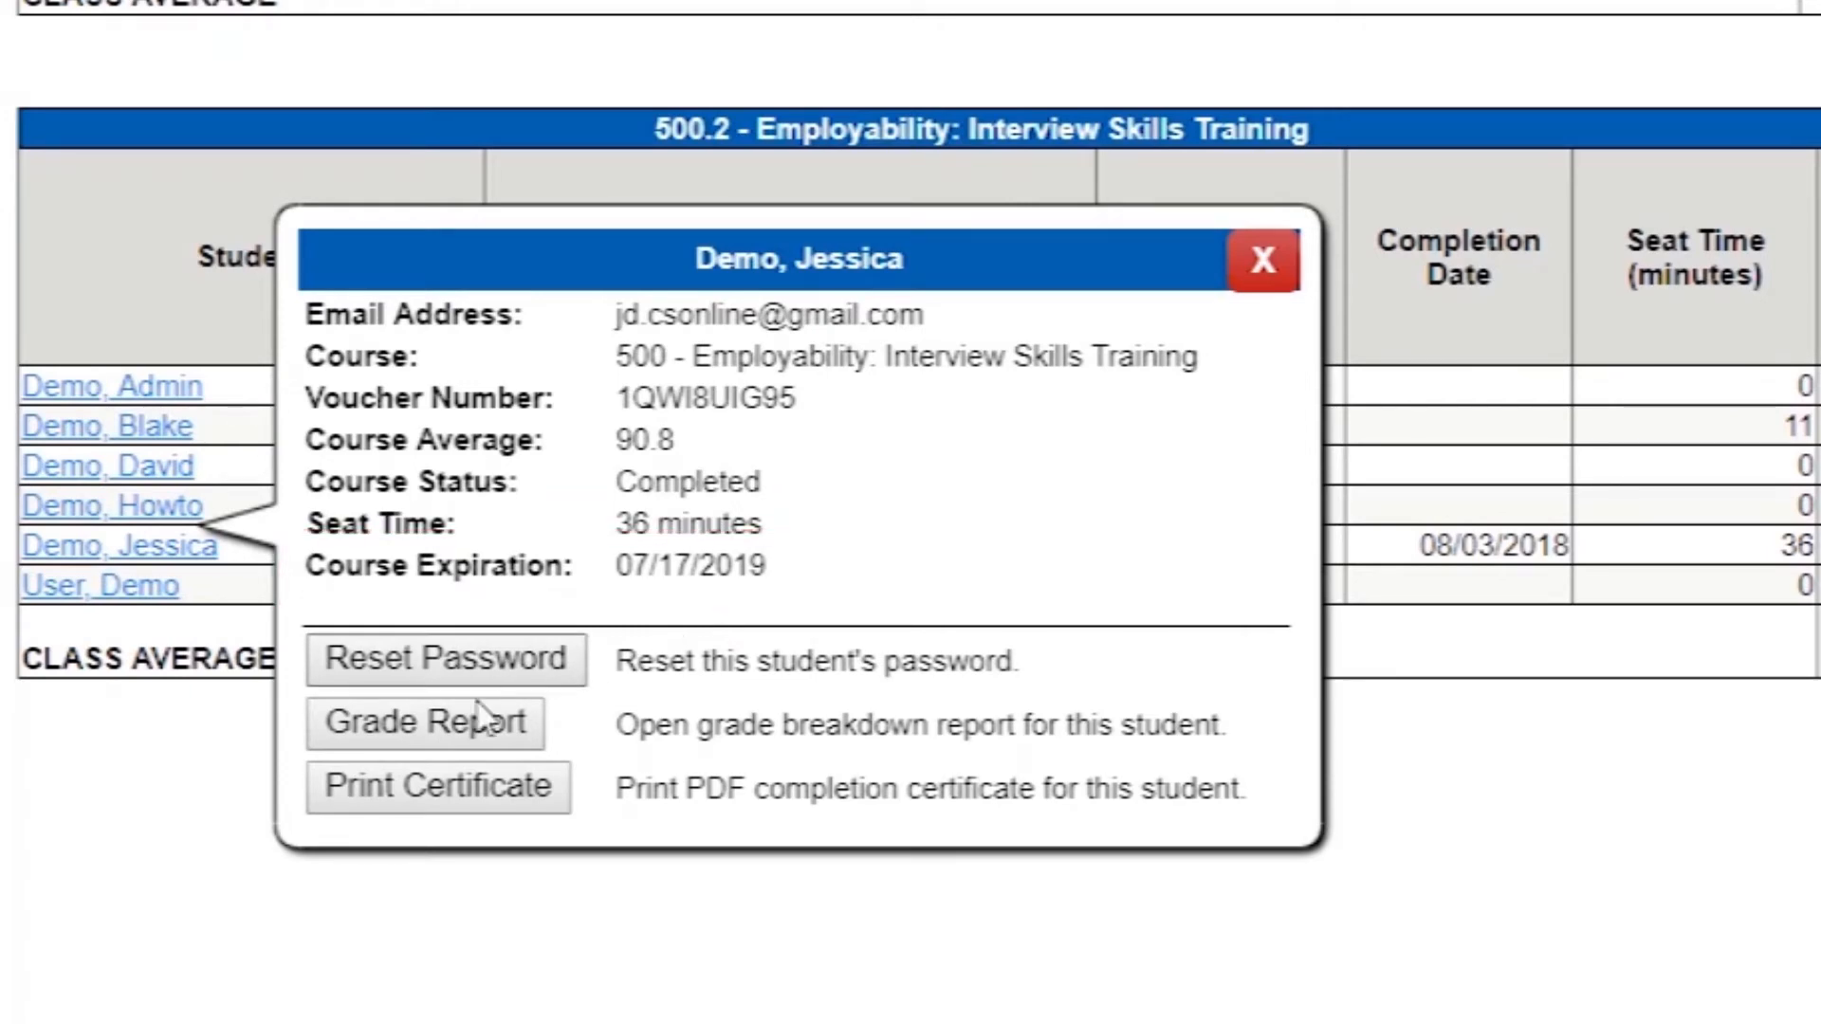
View the completed student's grade report and try to print the student's completion certificate.
click(435, 732)
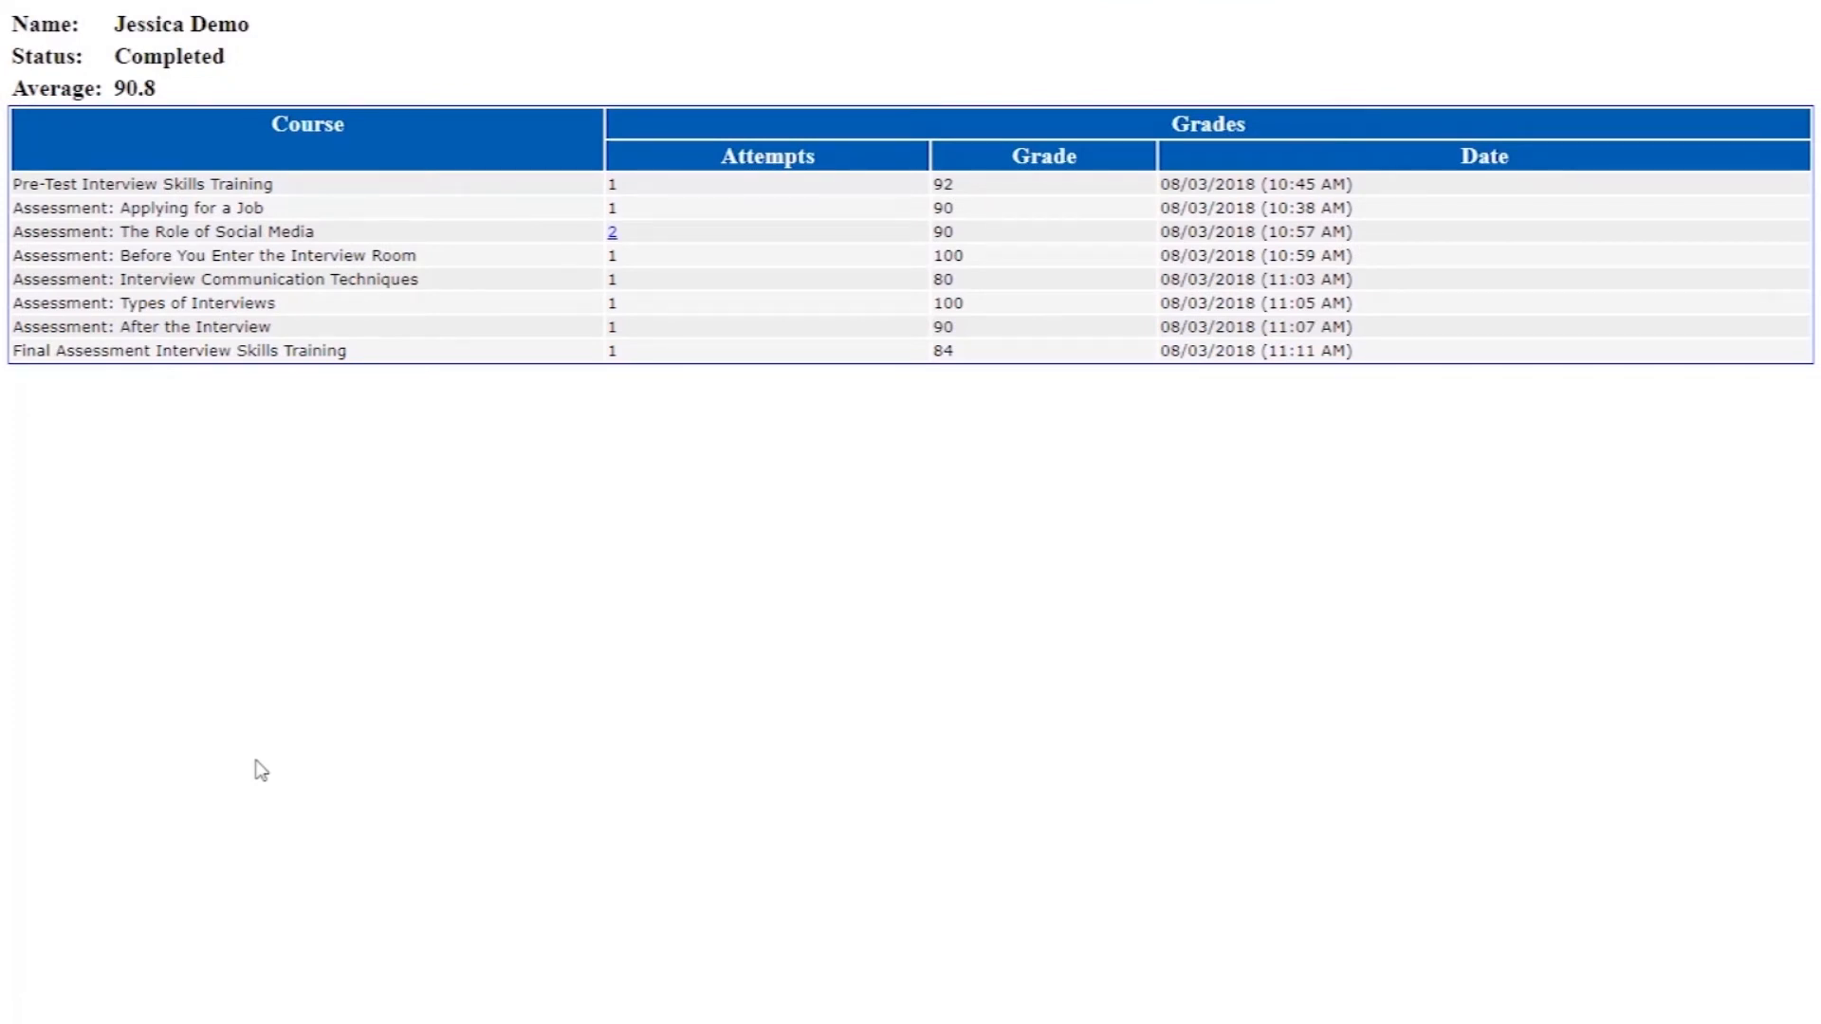
click(1346, 2)
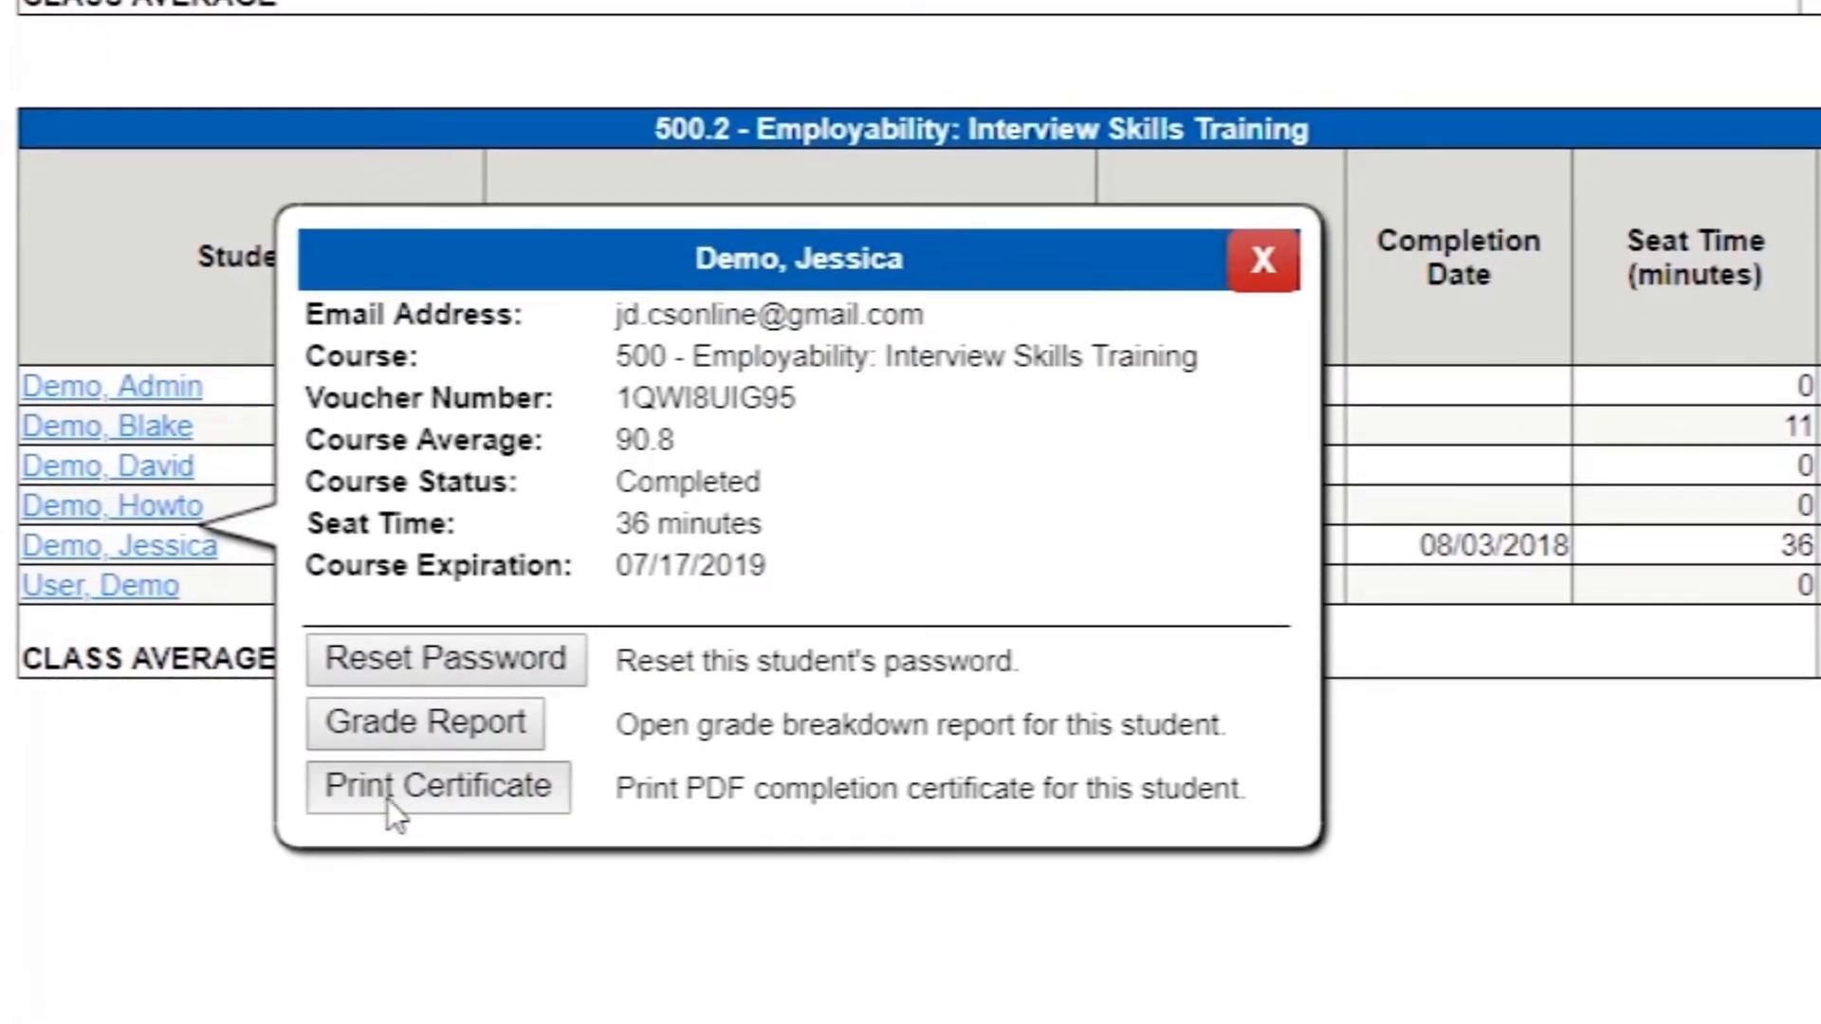
click(387, 799)
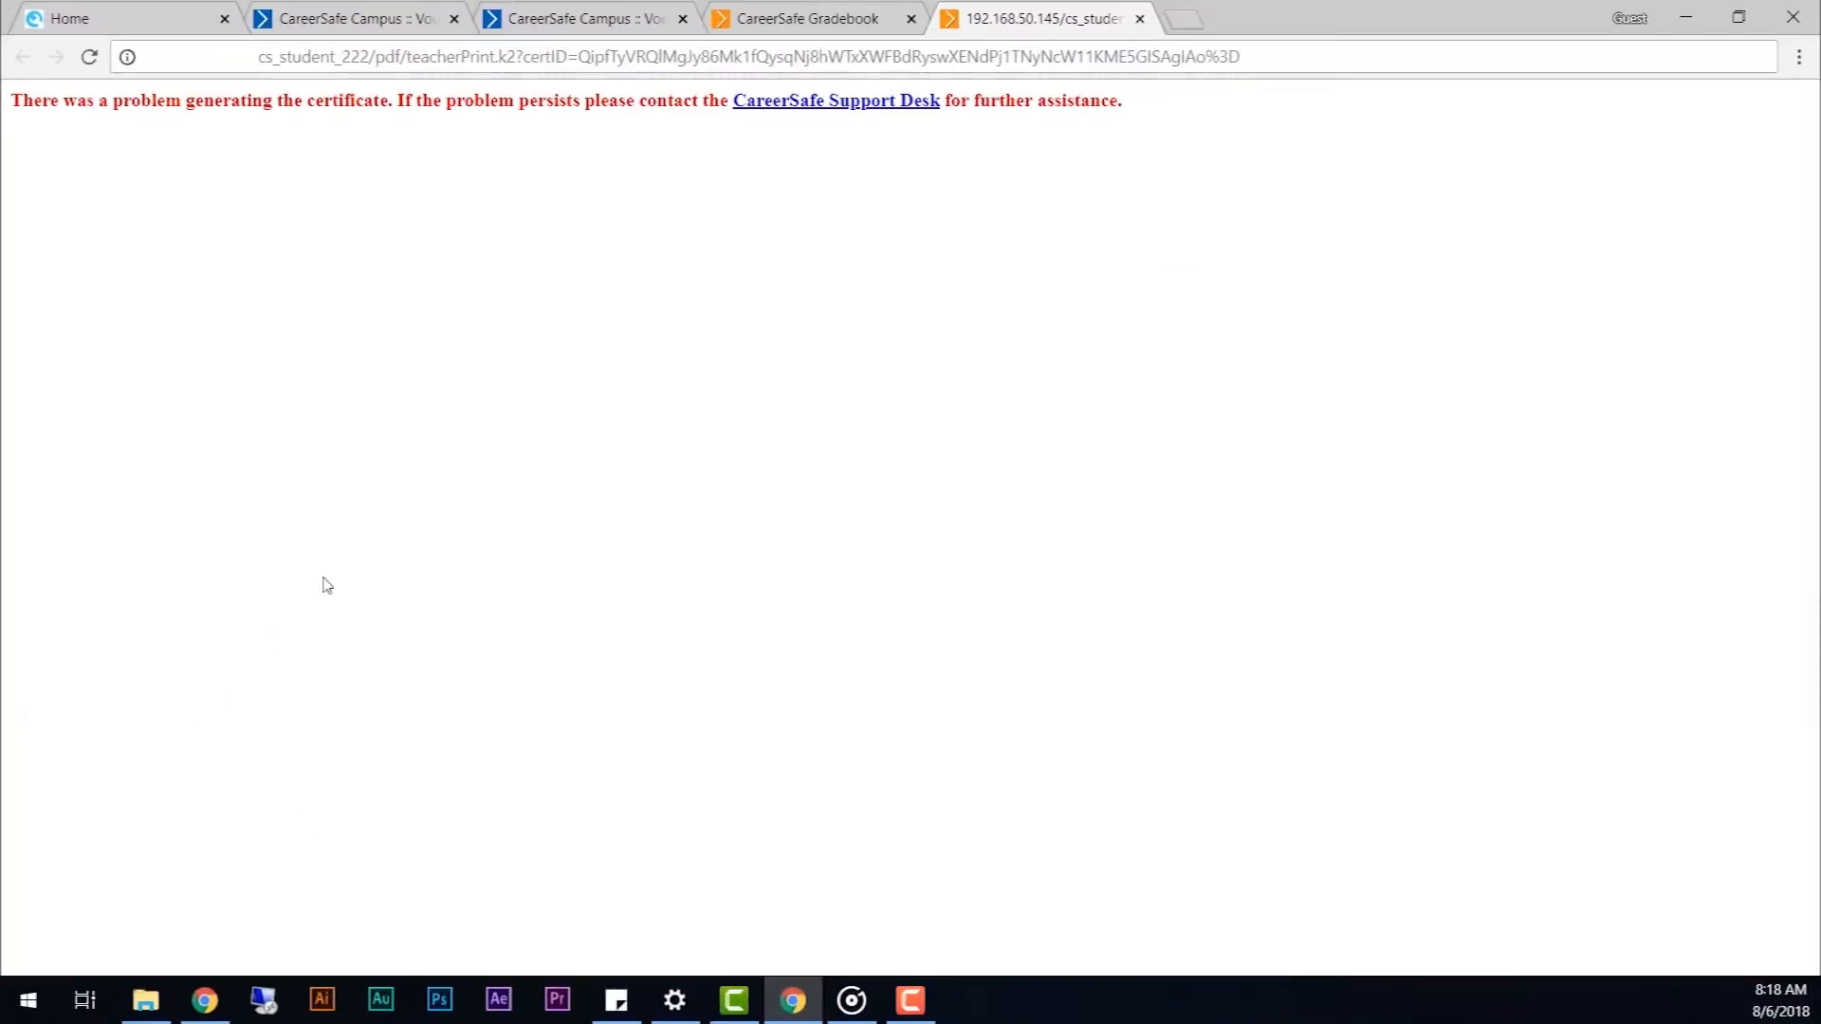
click(1140, 18)
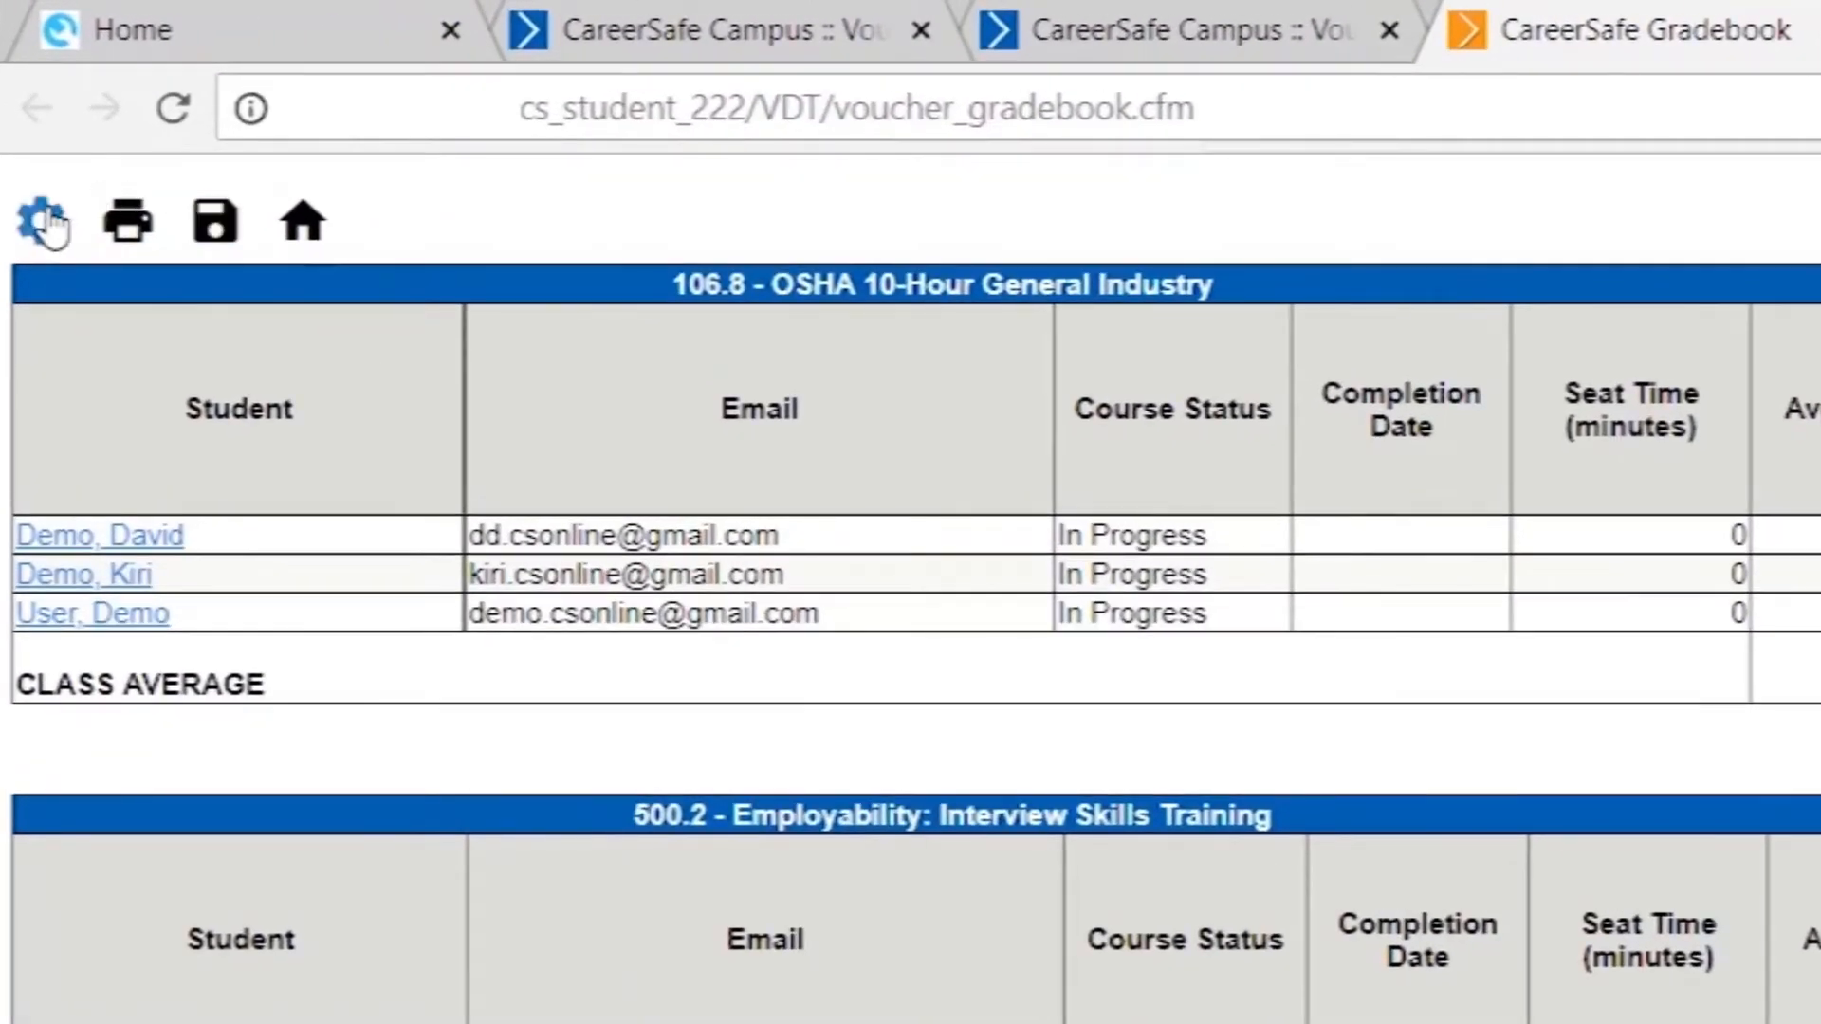
Open gradebook management and create a new group named Class 1.
click(24, 112)
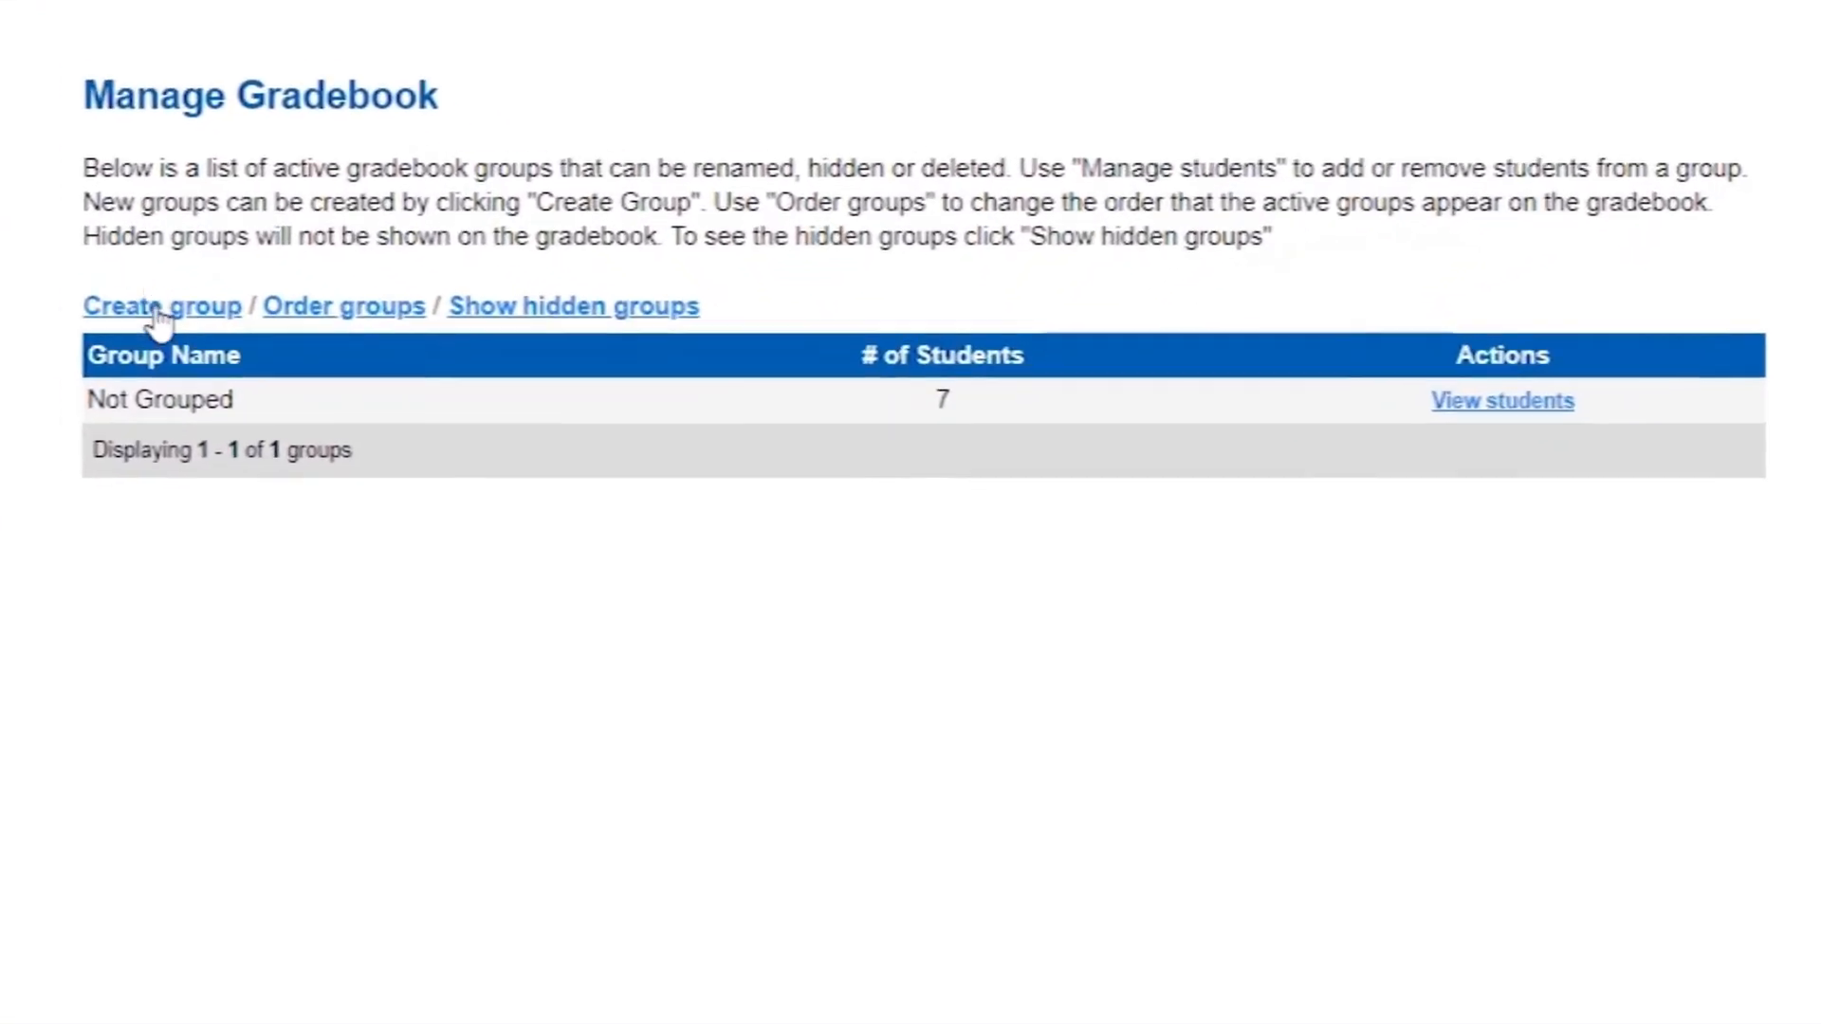
click(157, 313)
click(483, 344)
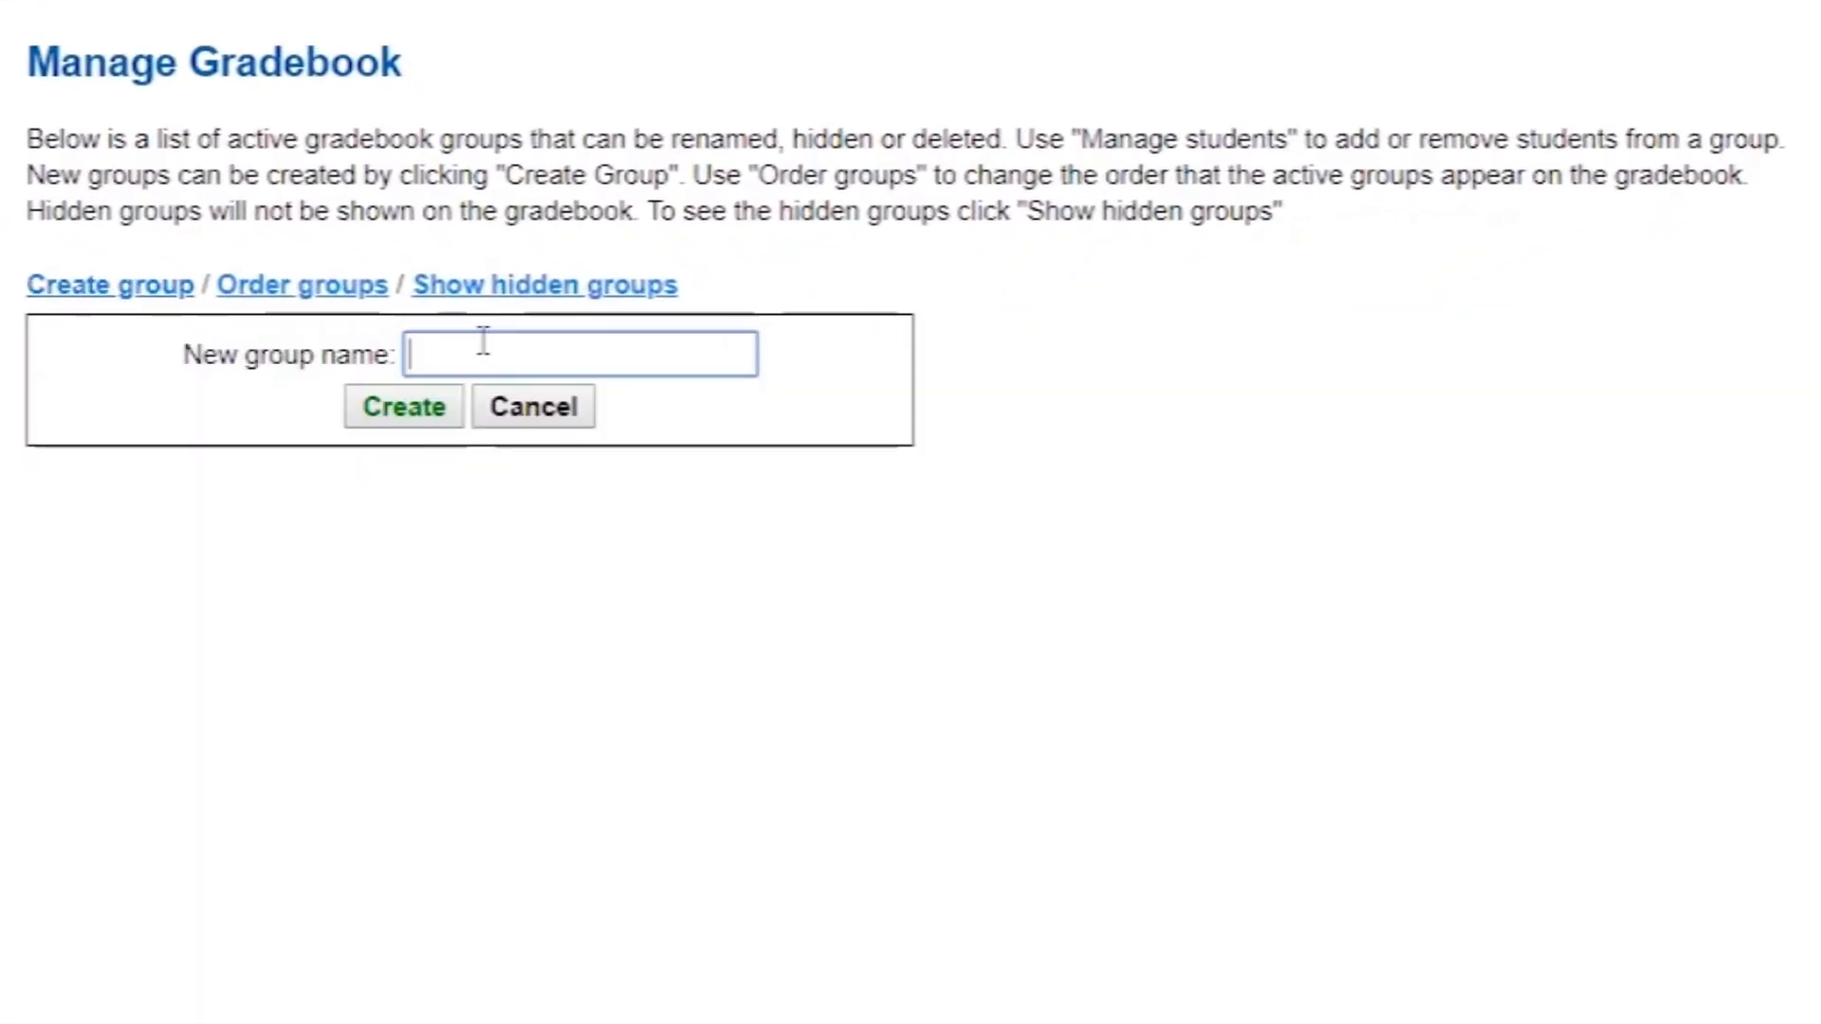
text(Class-)
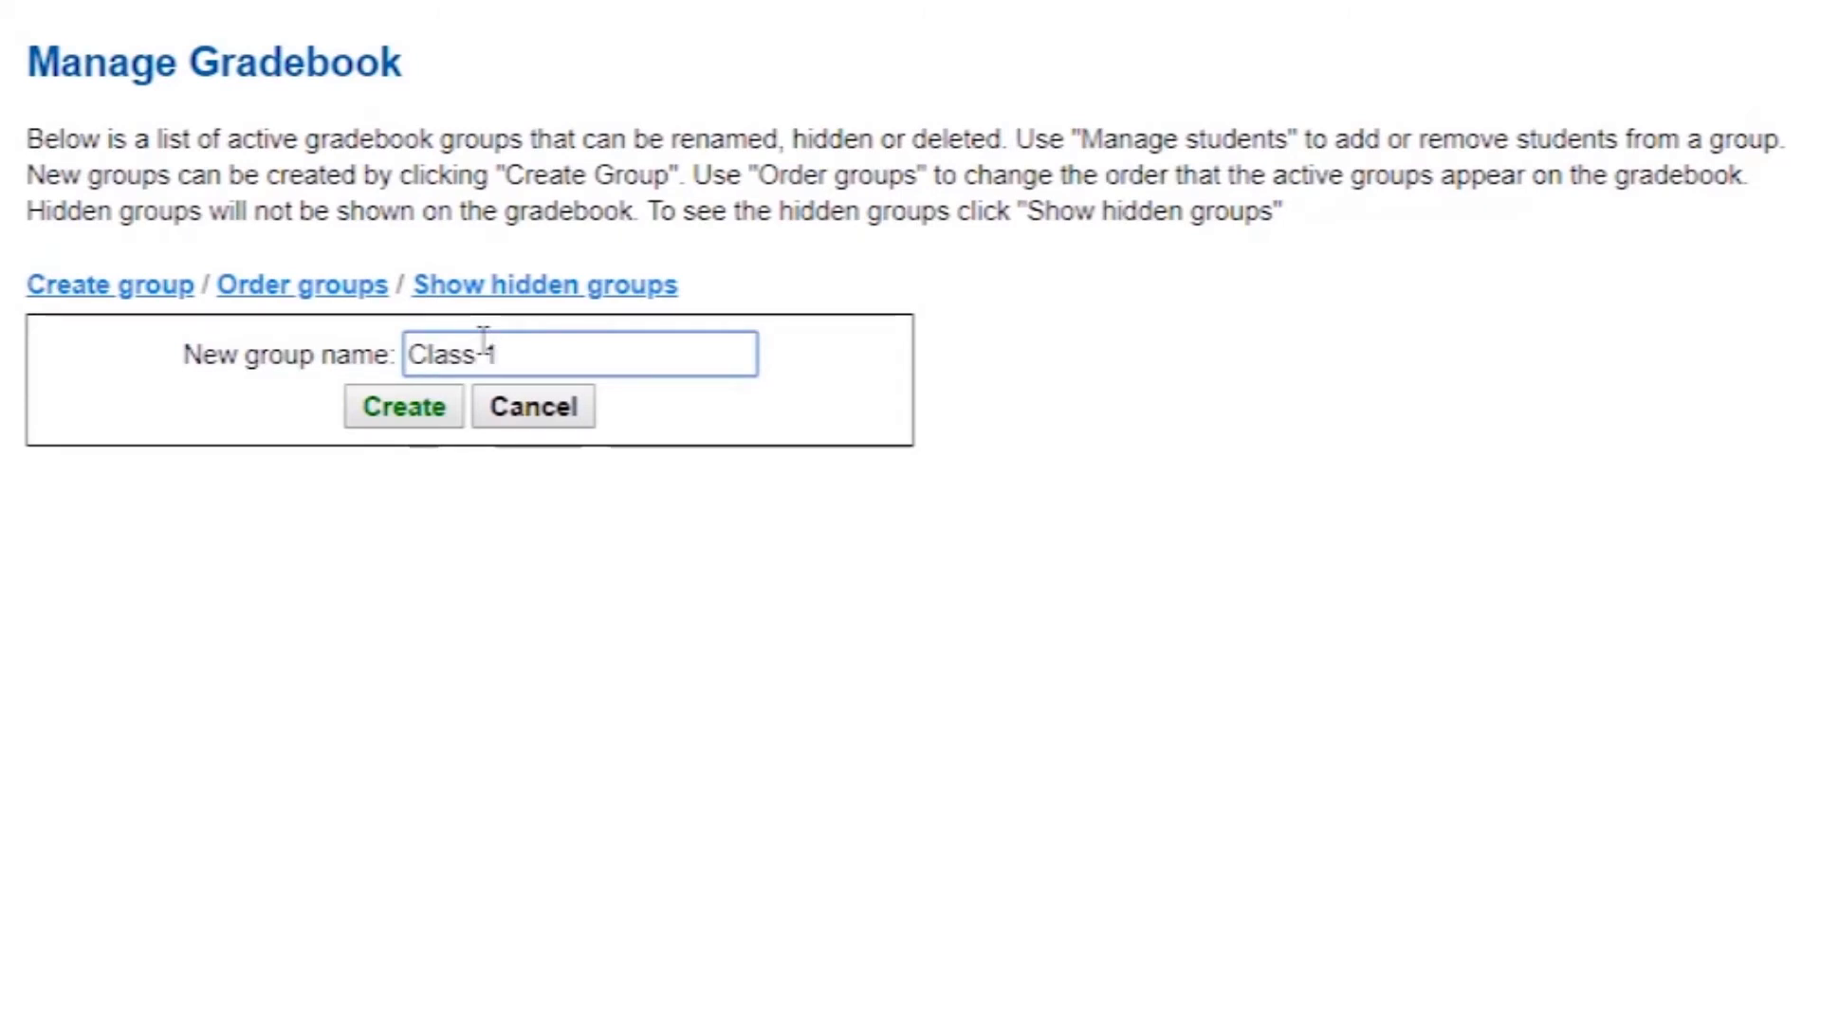
text(1)
click(419, 409)
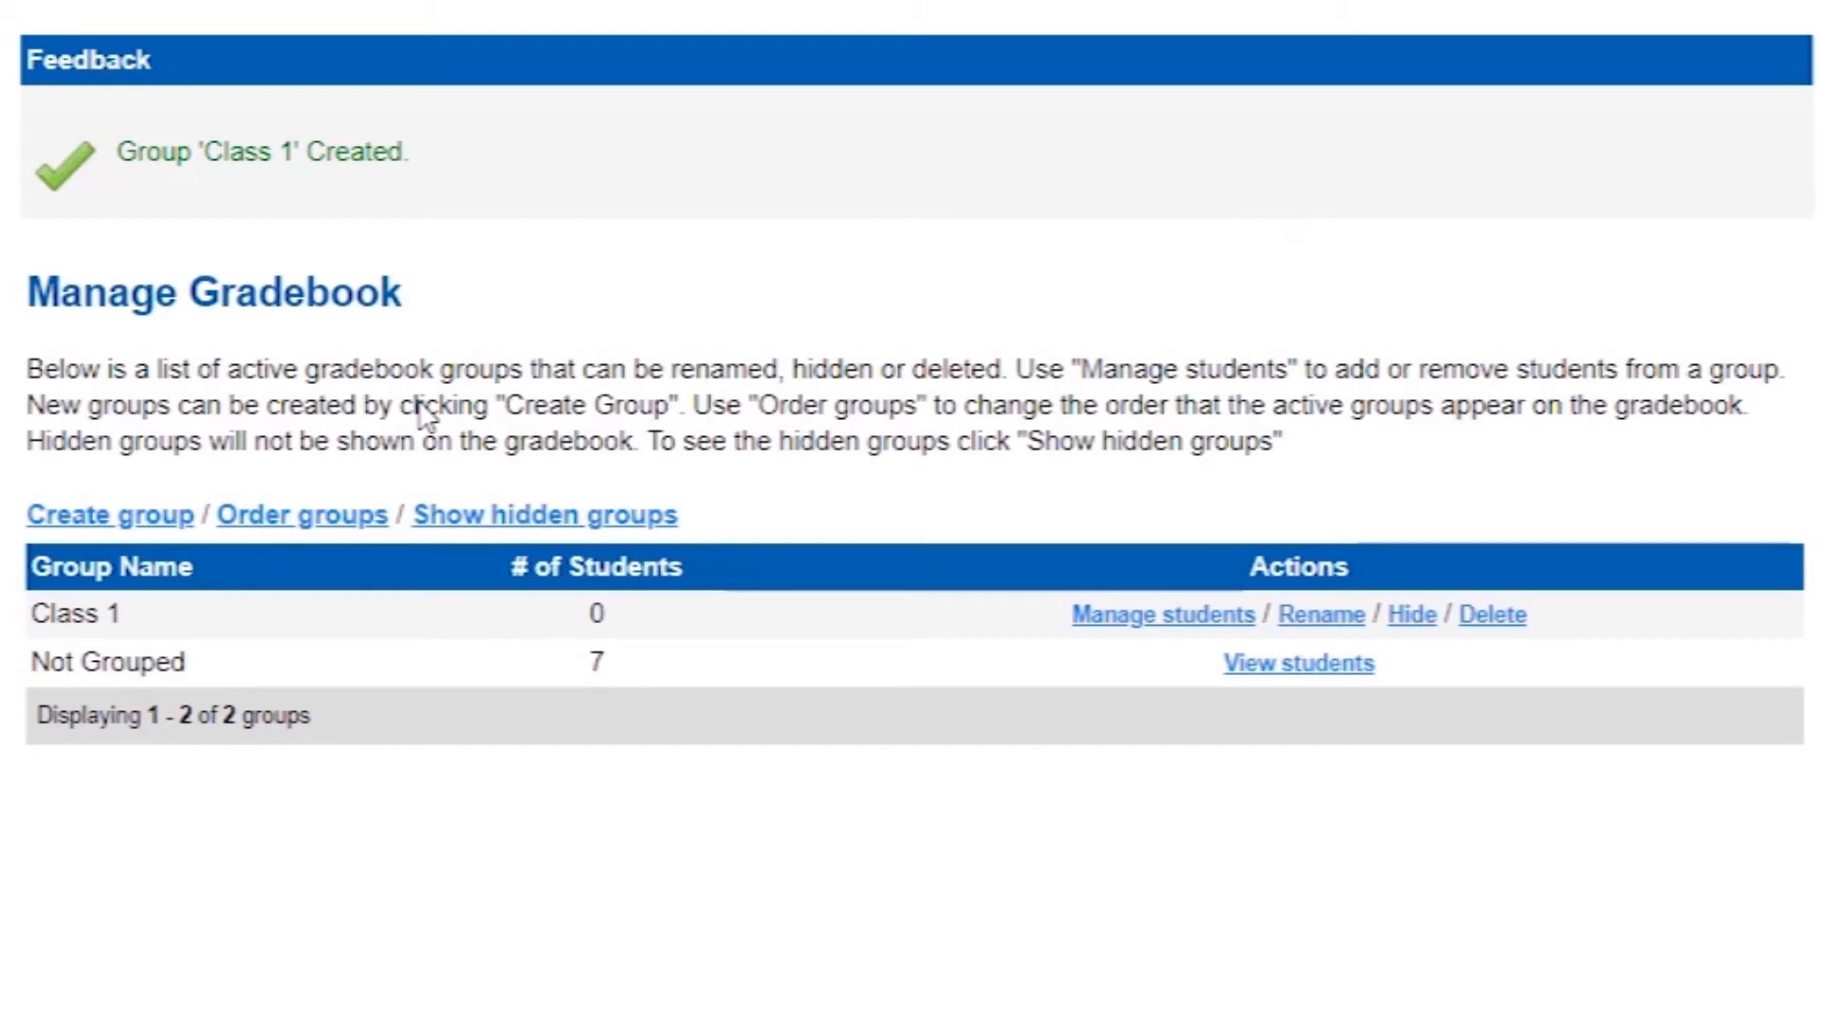
Move the three OSHA 10-Hour General Industry students into the Class 1 group.
click(1100, 616)
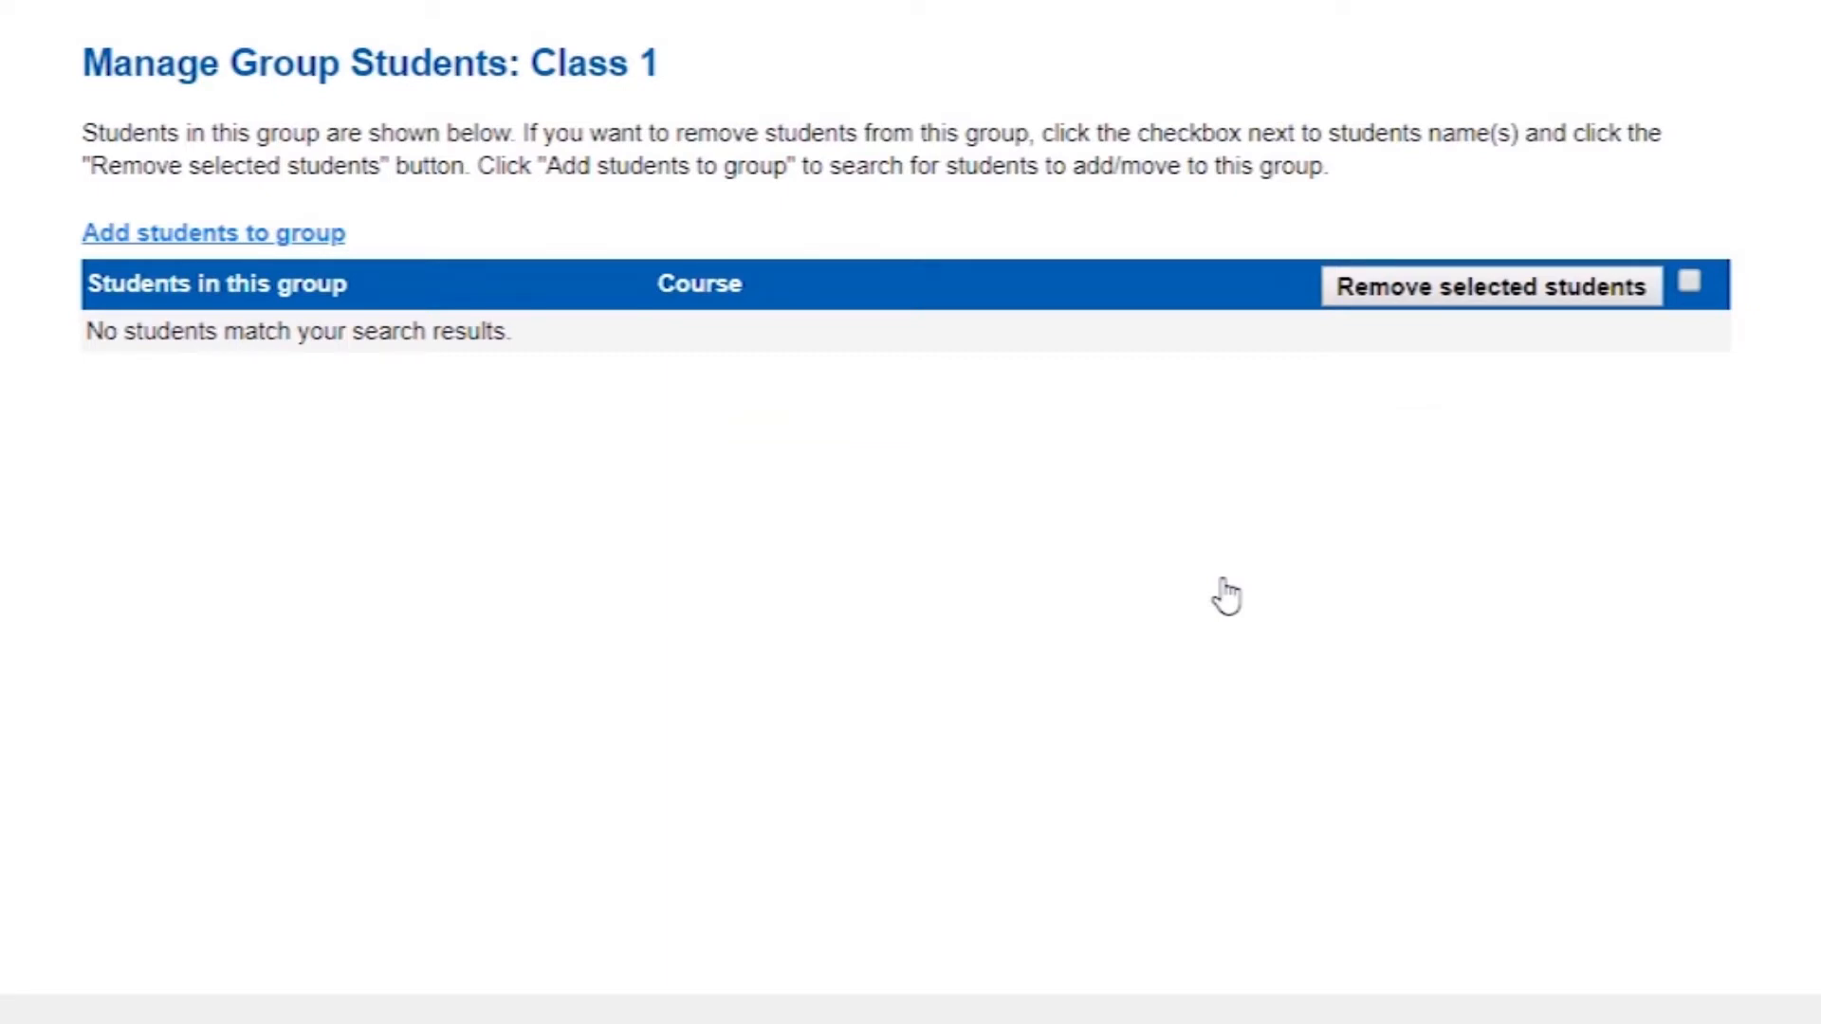
click(281, 237)
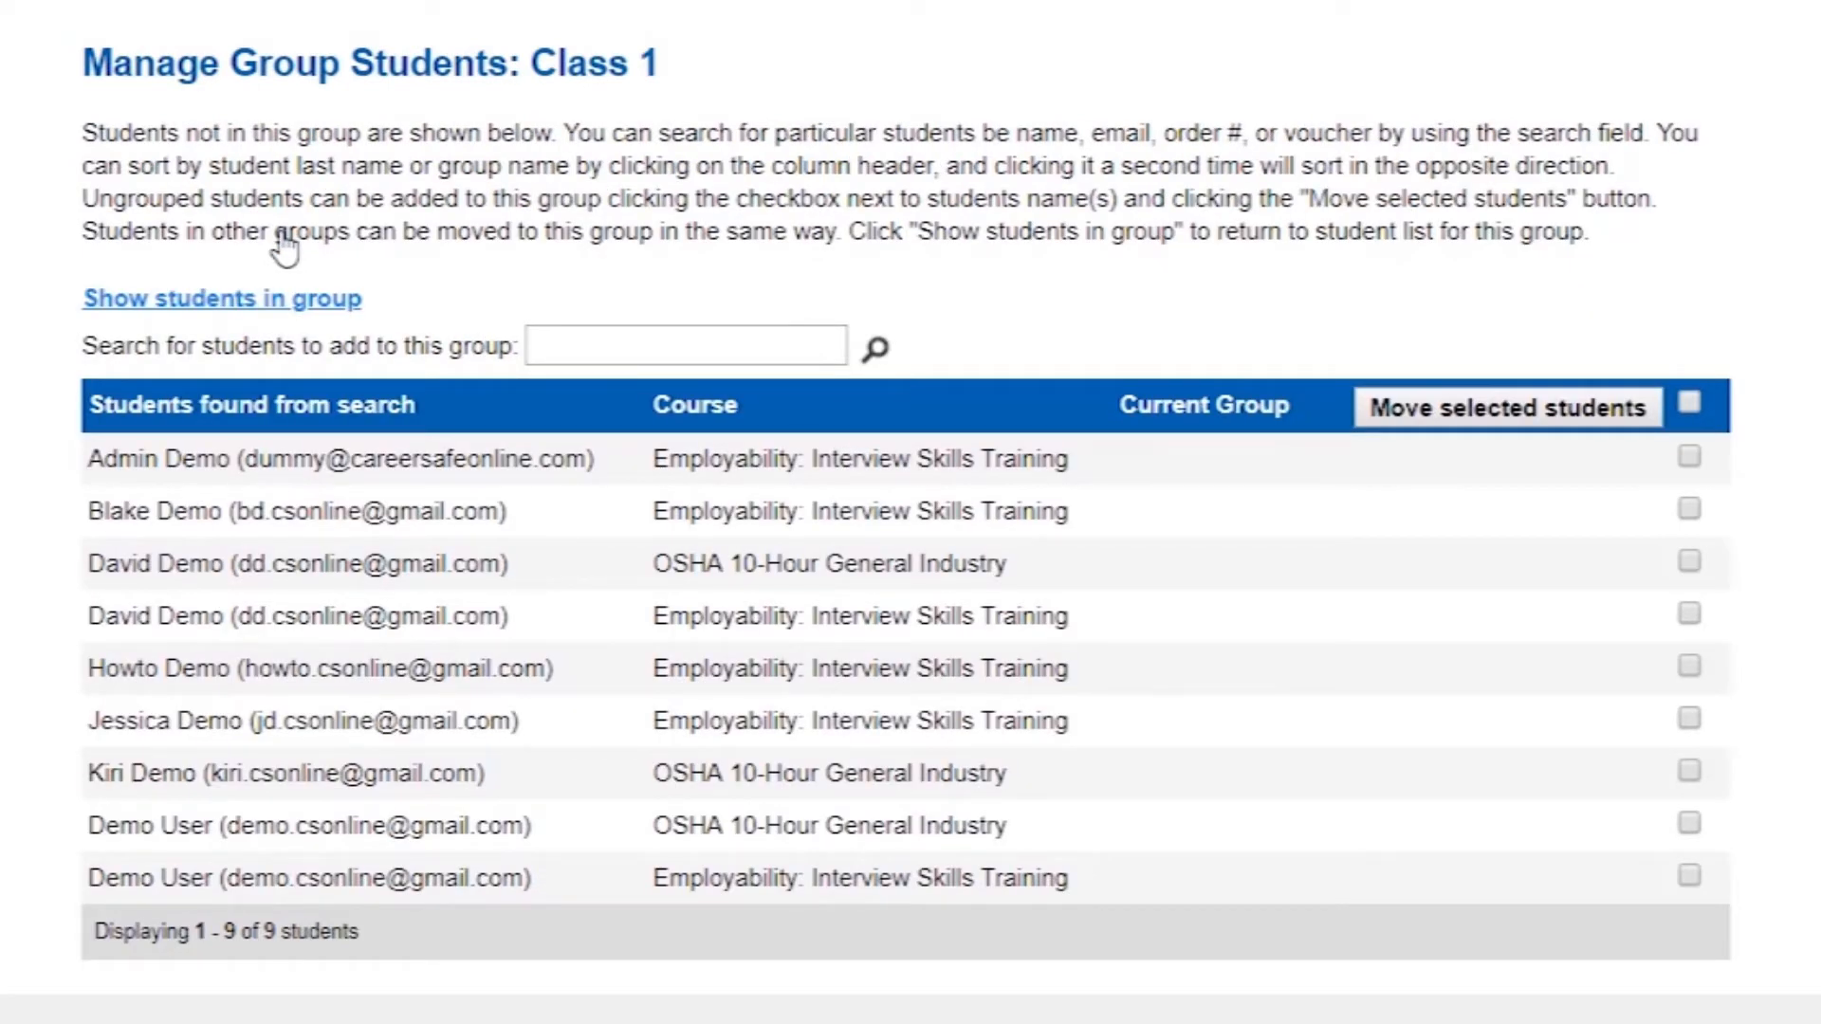
click(1690, 563)
click(1697, 773)
click(1690, 824)
click(1531, 423)
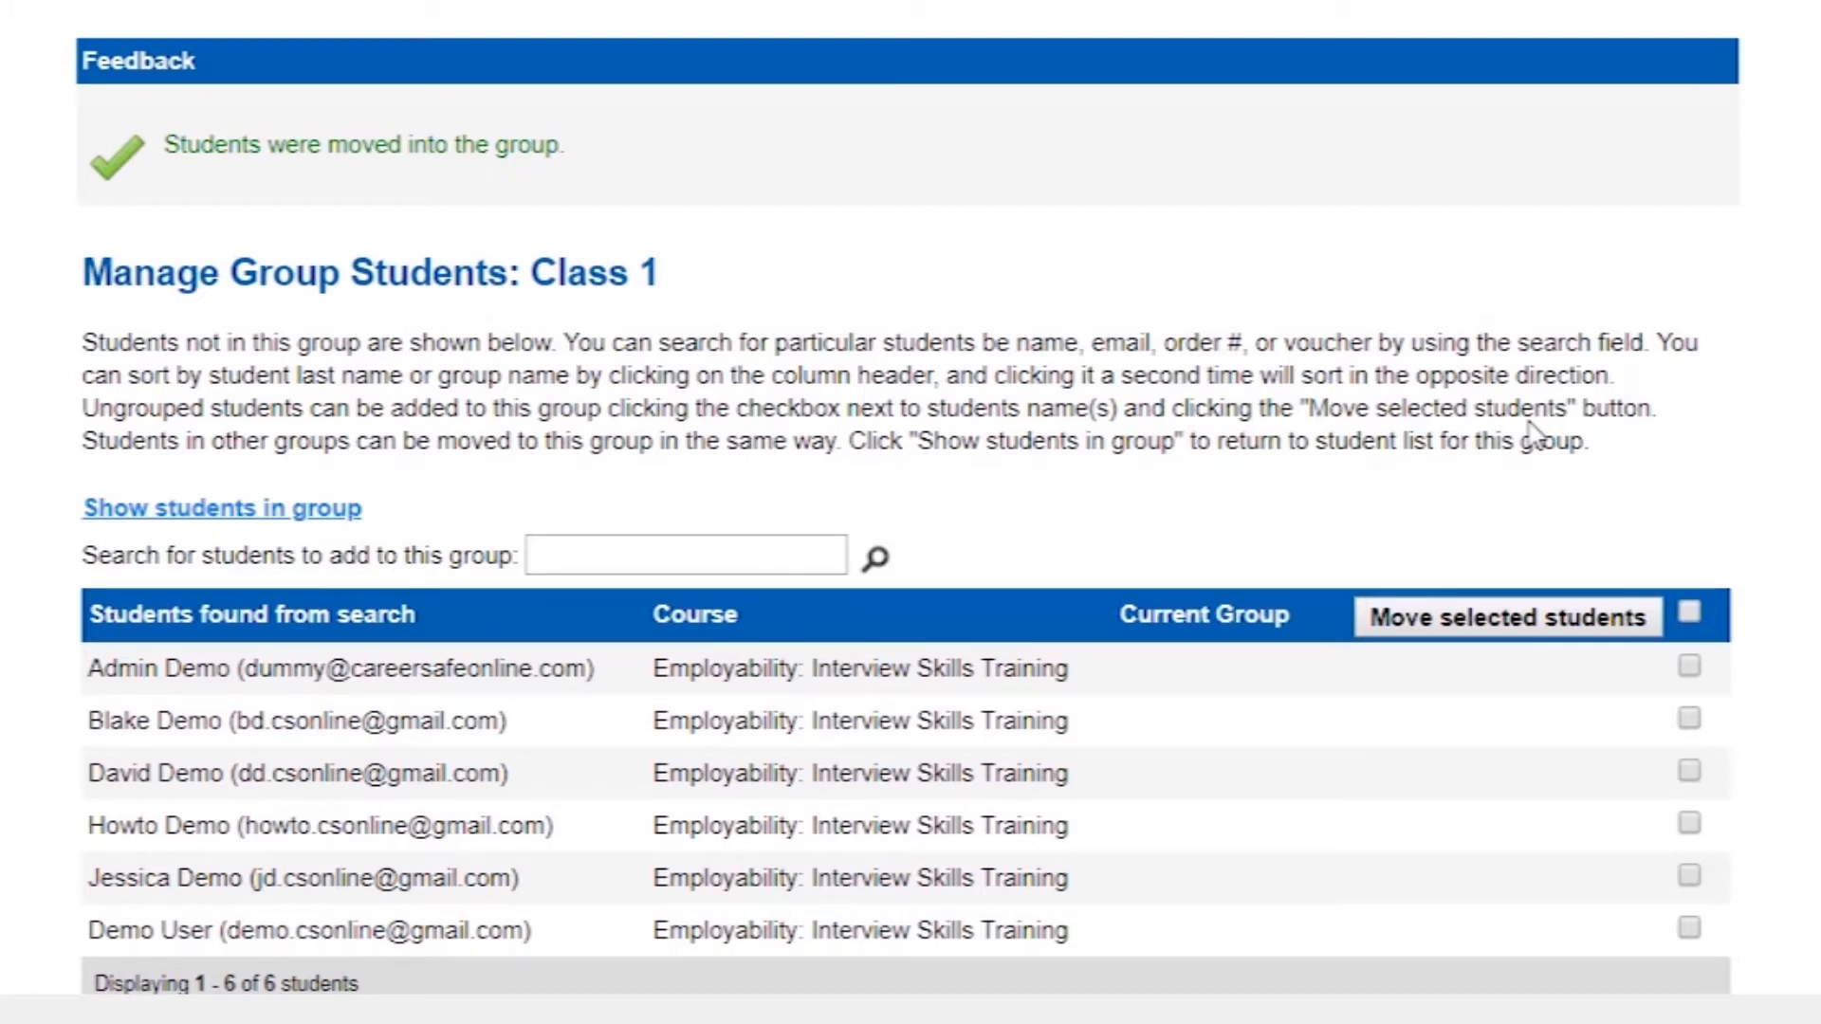
Remove the last listed student from Class 1 and return to the list of gradebook groups.
click(323, 512)
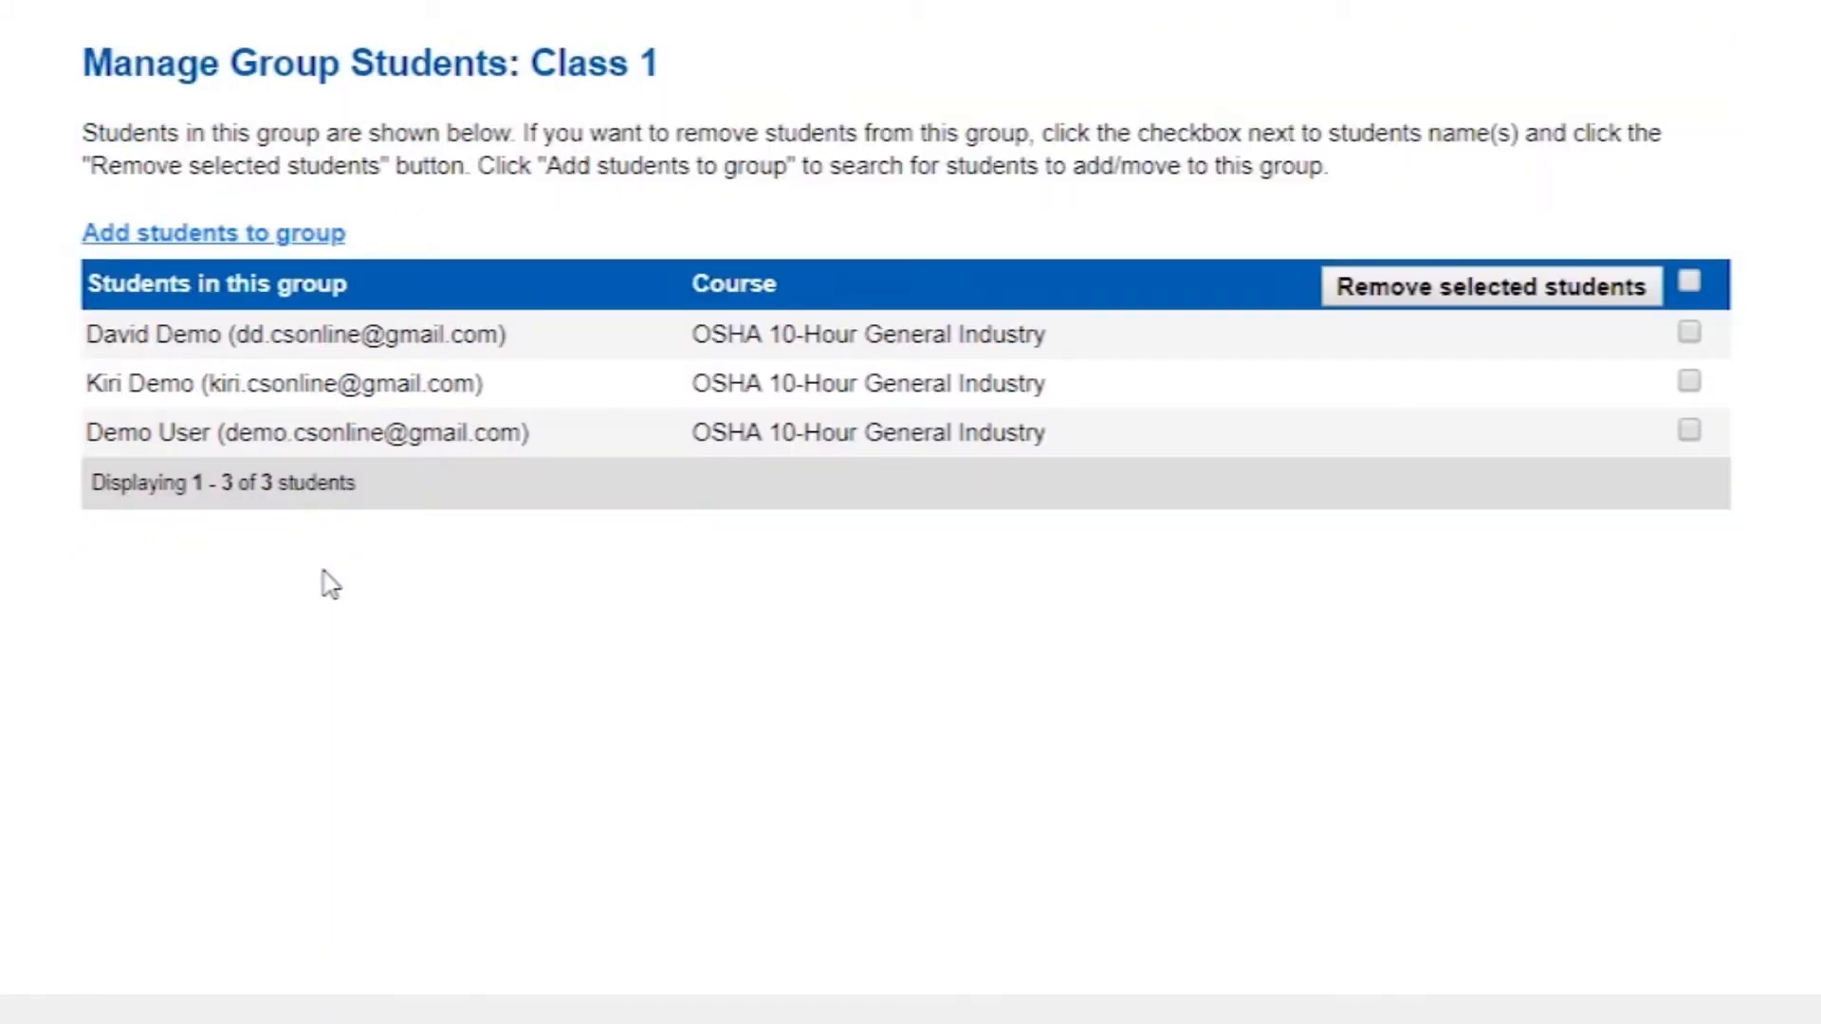
click(1690, 434)
click(1570, 287)
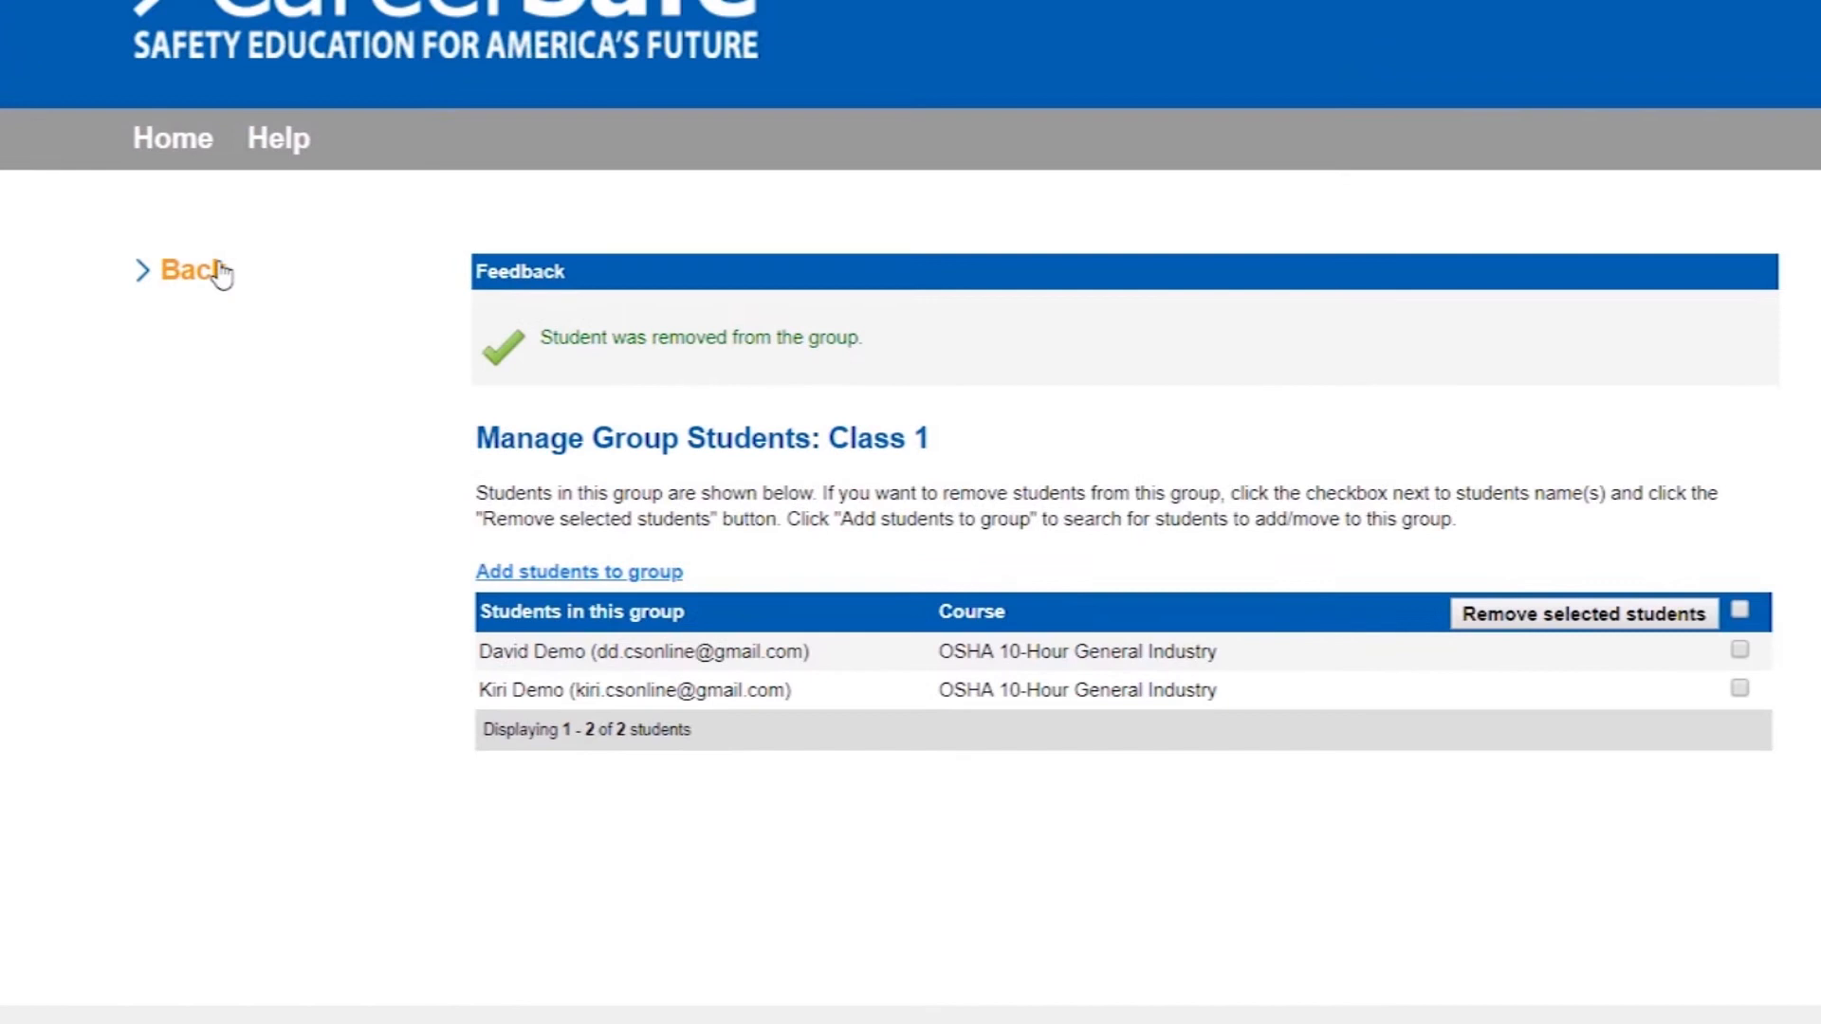
click(218, 273)
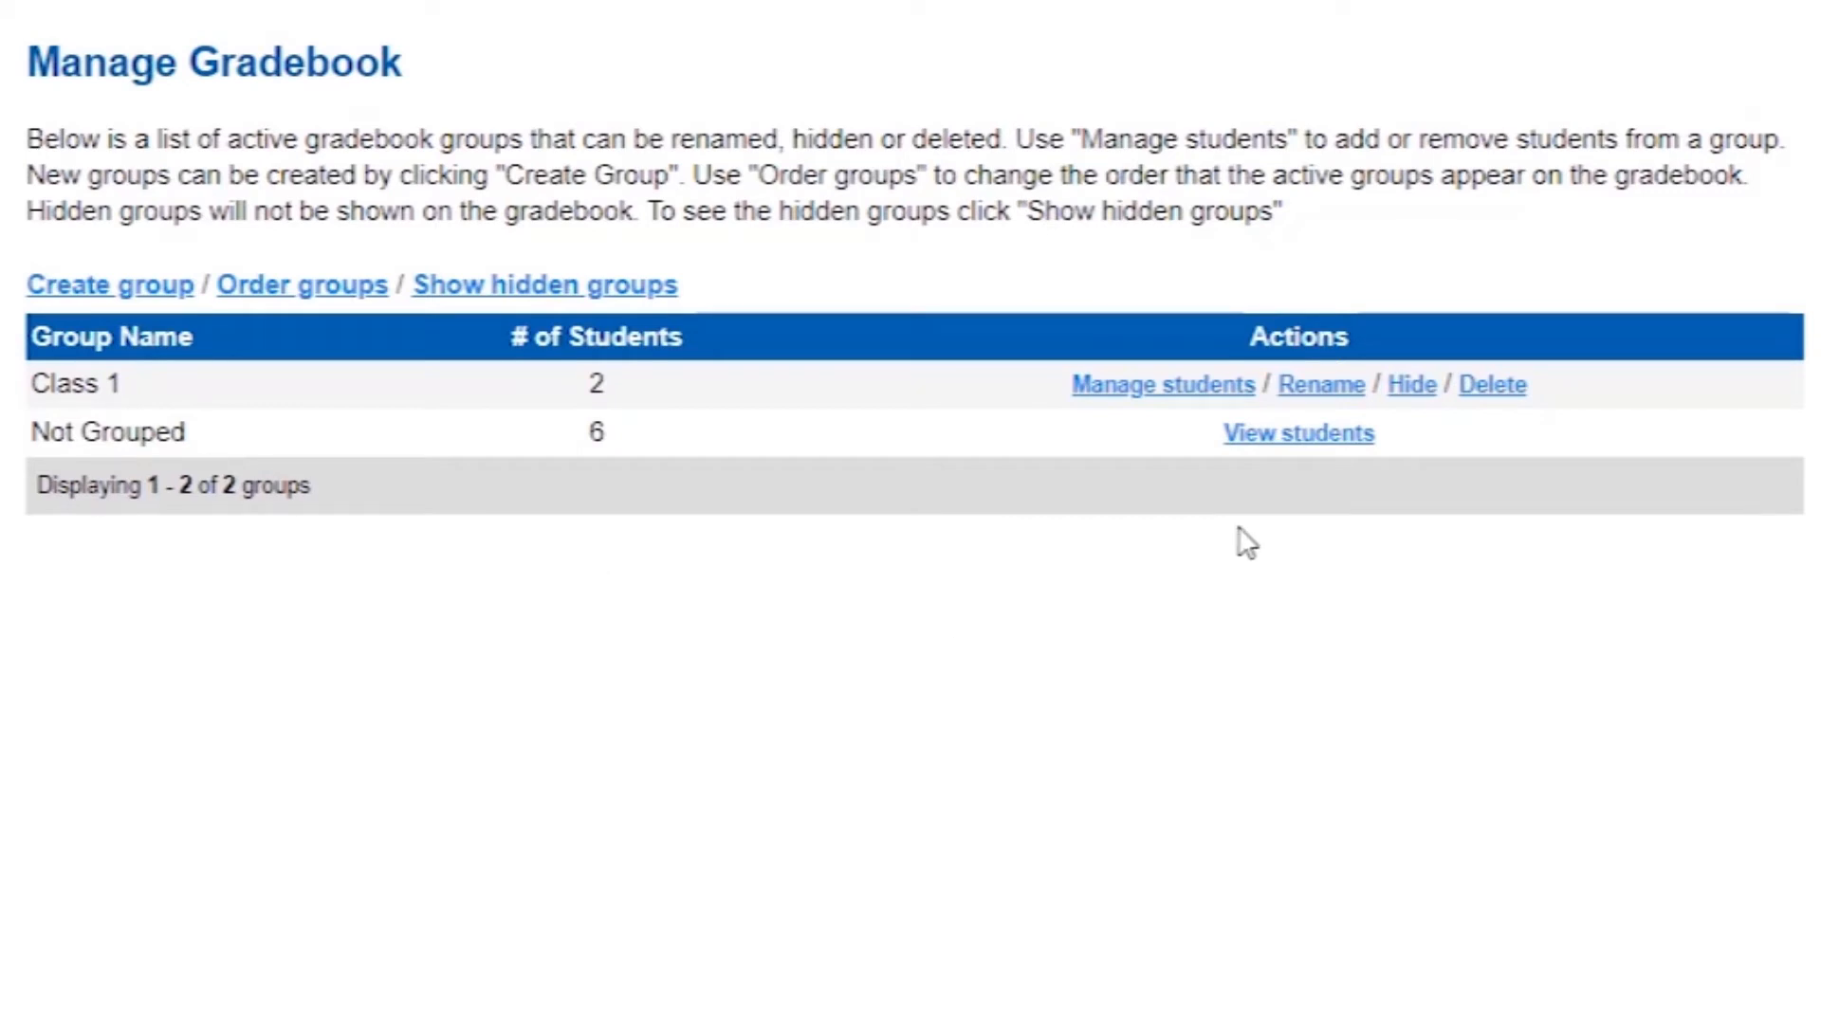
Rename the Class 1 group as Class A.
click(1327, 389)
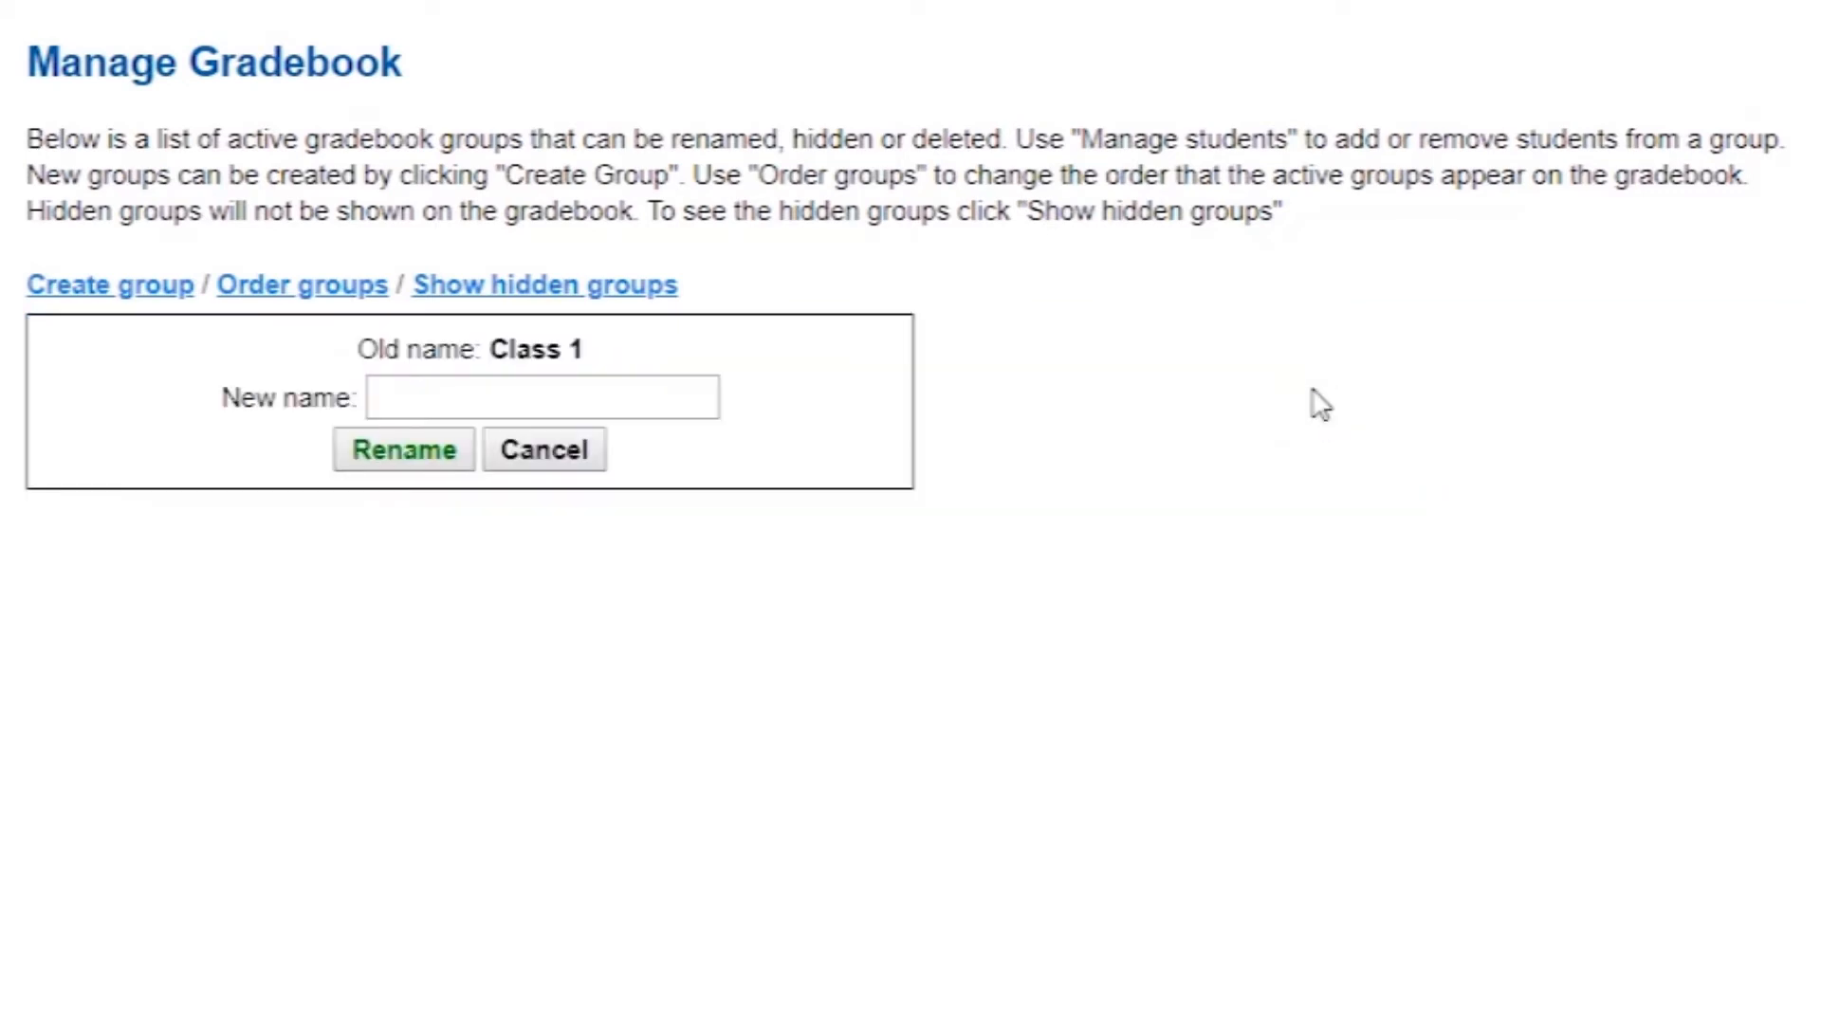
click(615, 389)
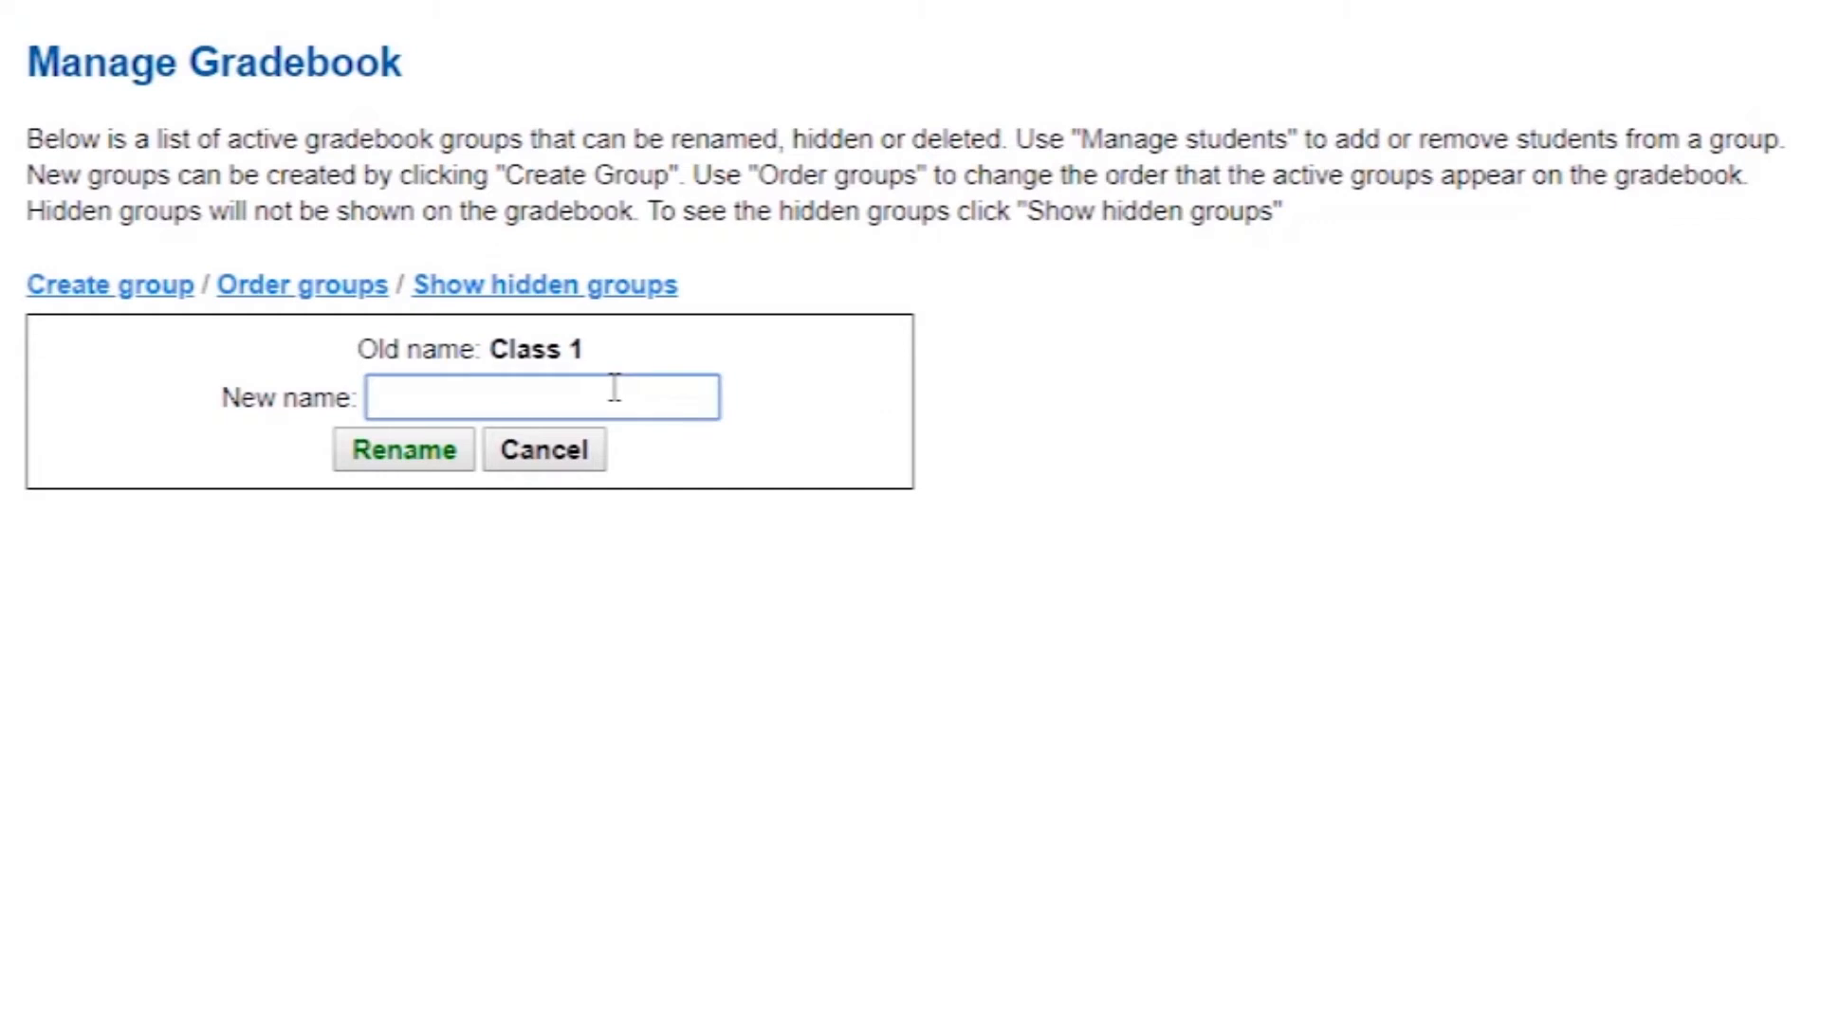
text(Class A)
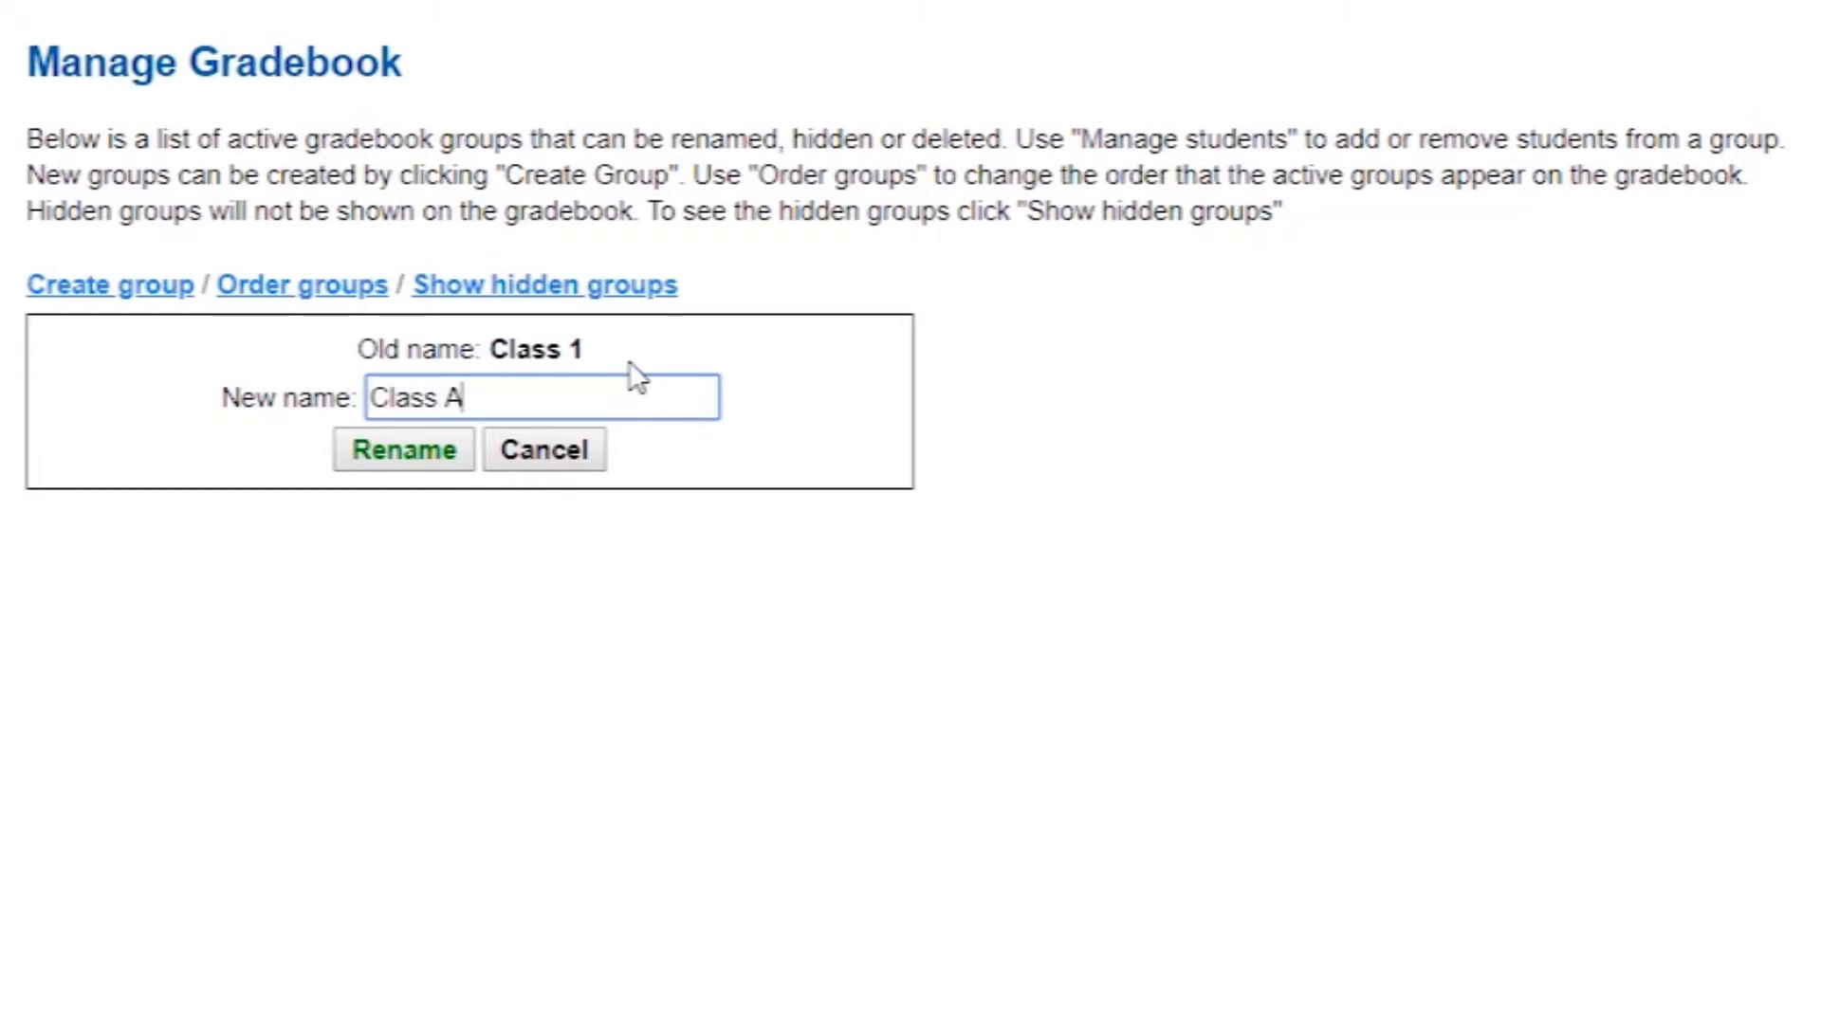
click(402, 457)
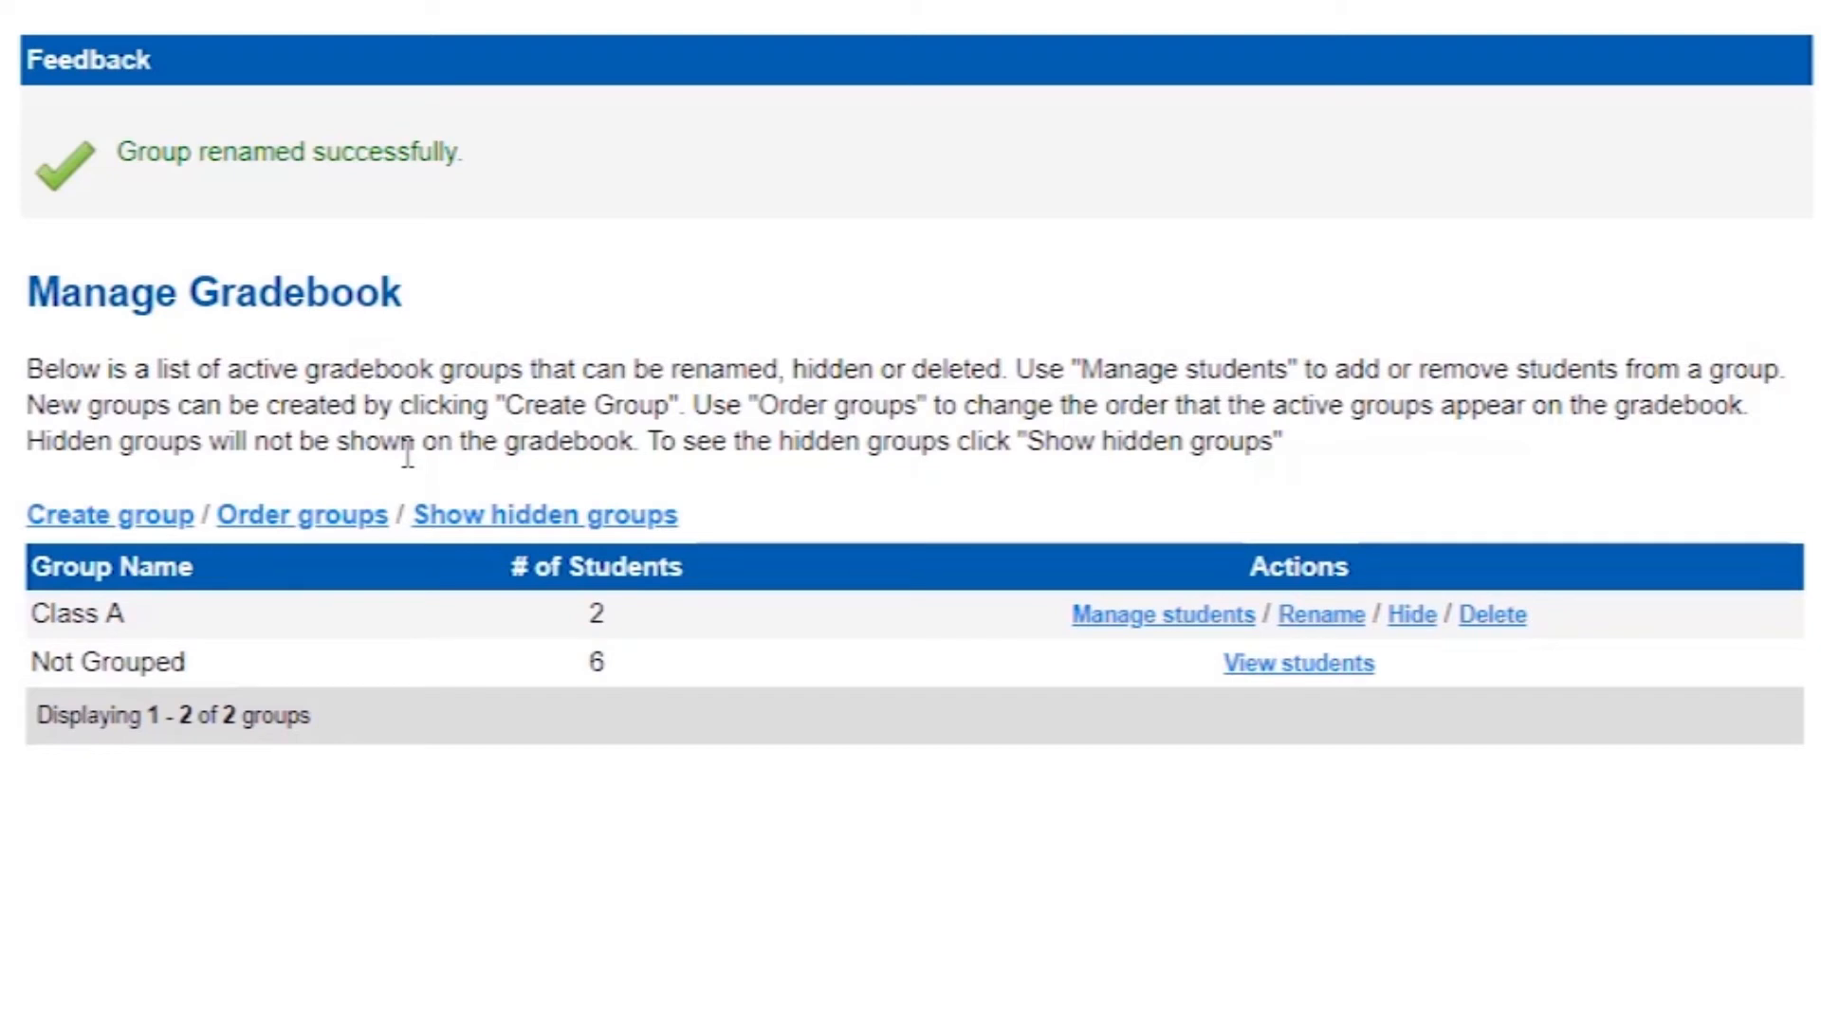
Hide the Class A group from the gradebook and display the hidden groups.
click(1412, 617)
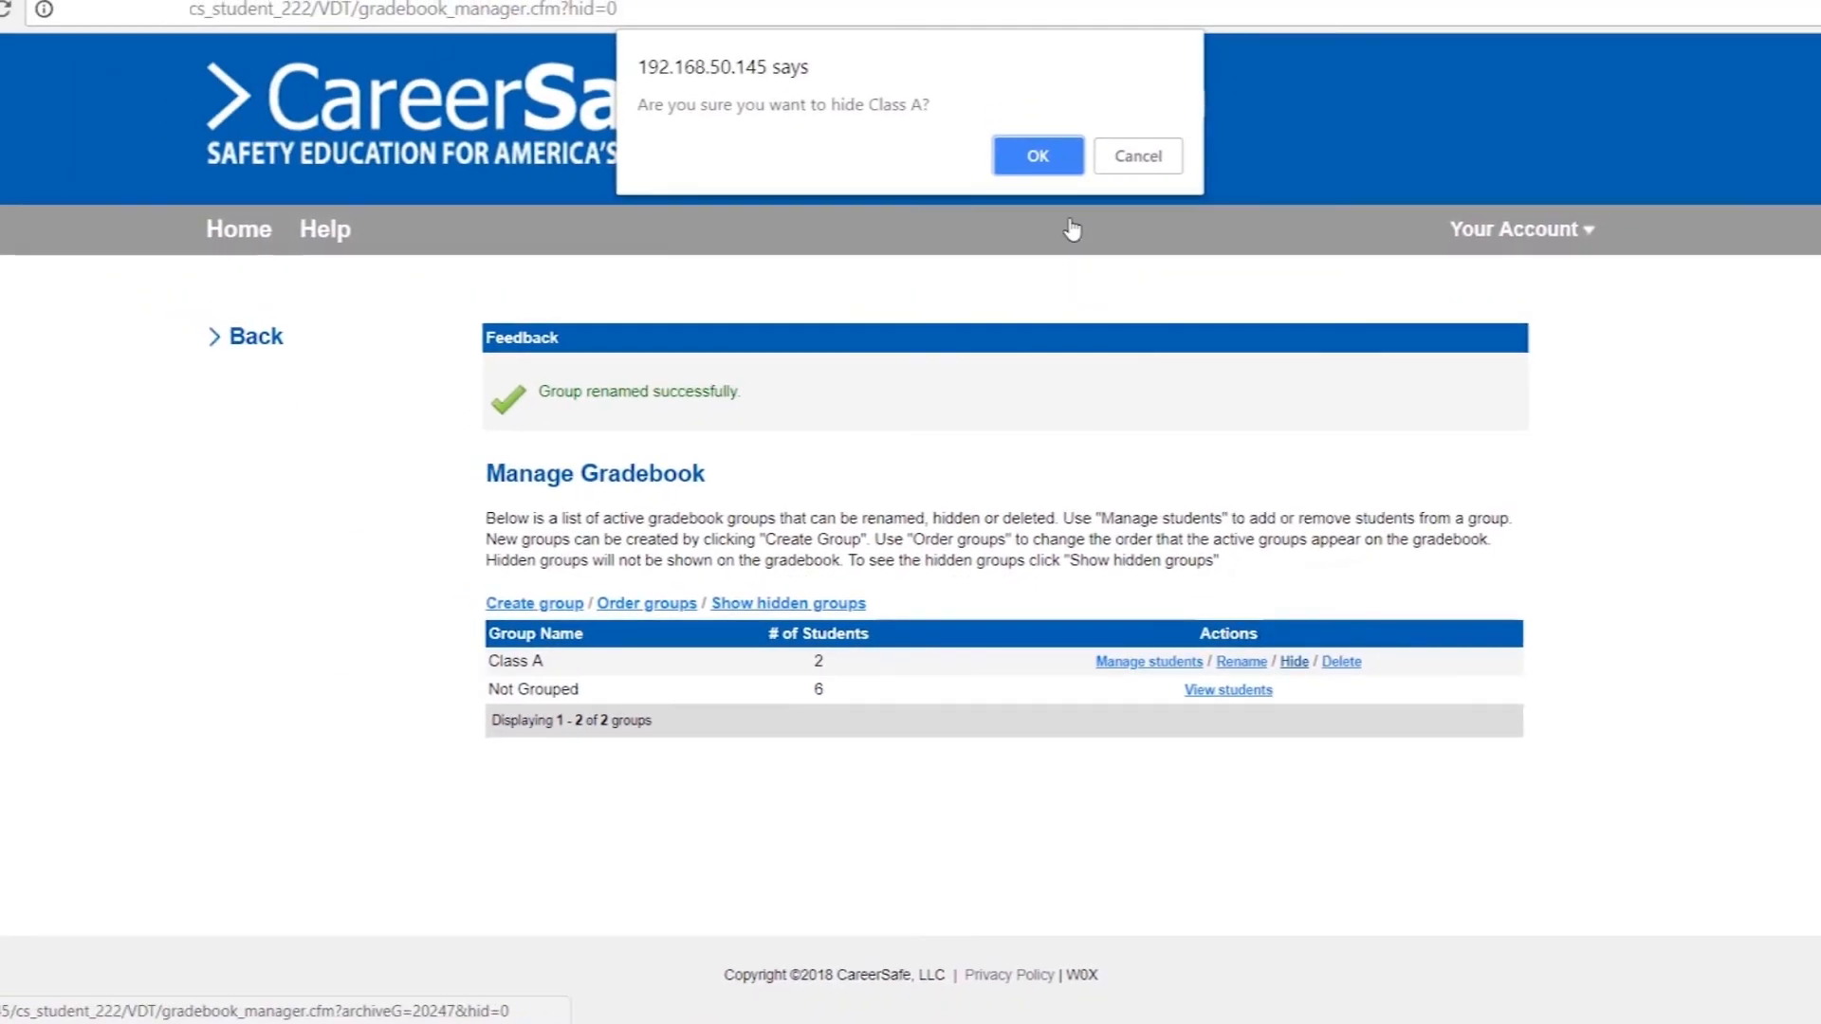
click(1038, 156)
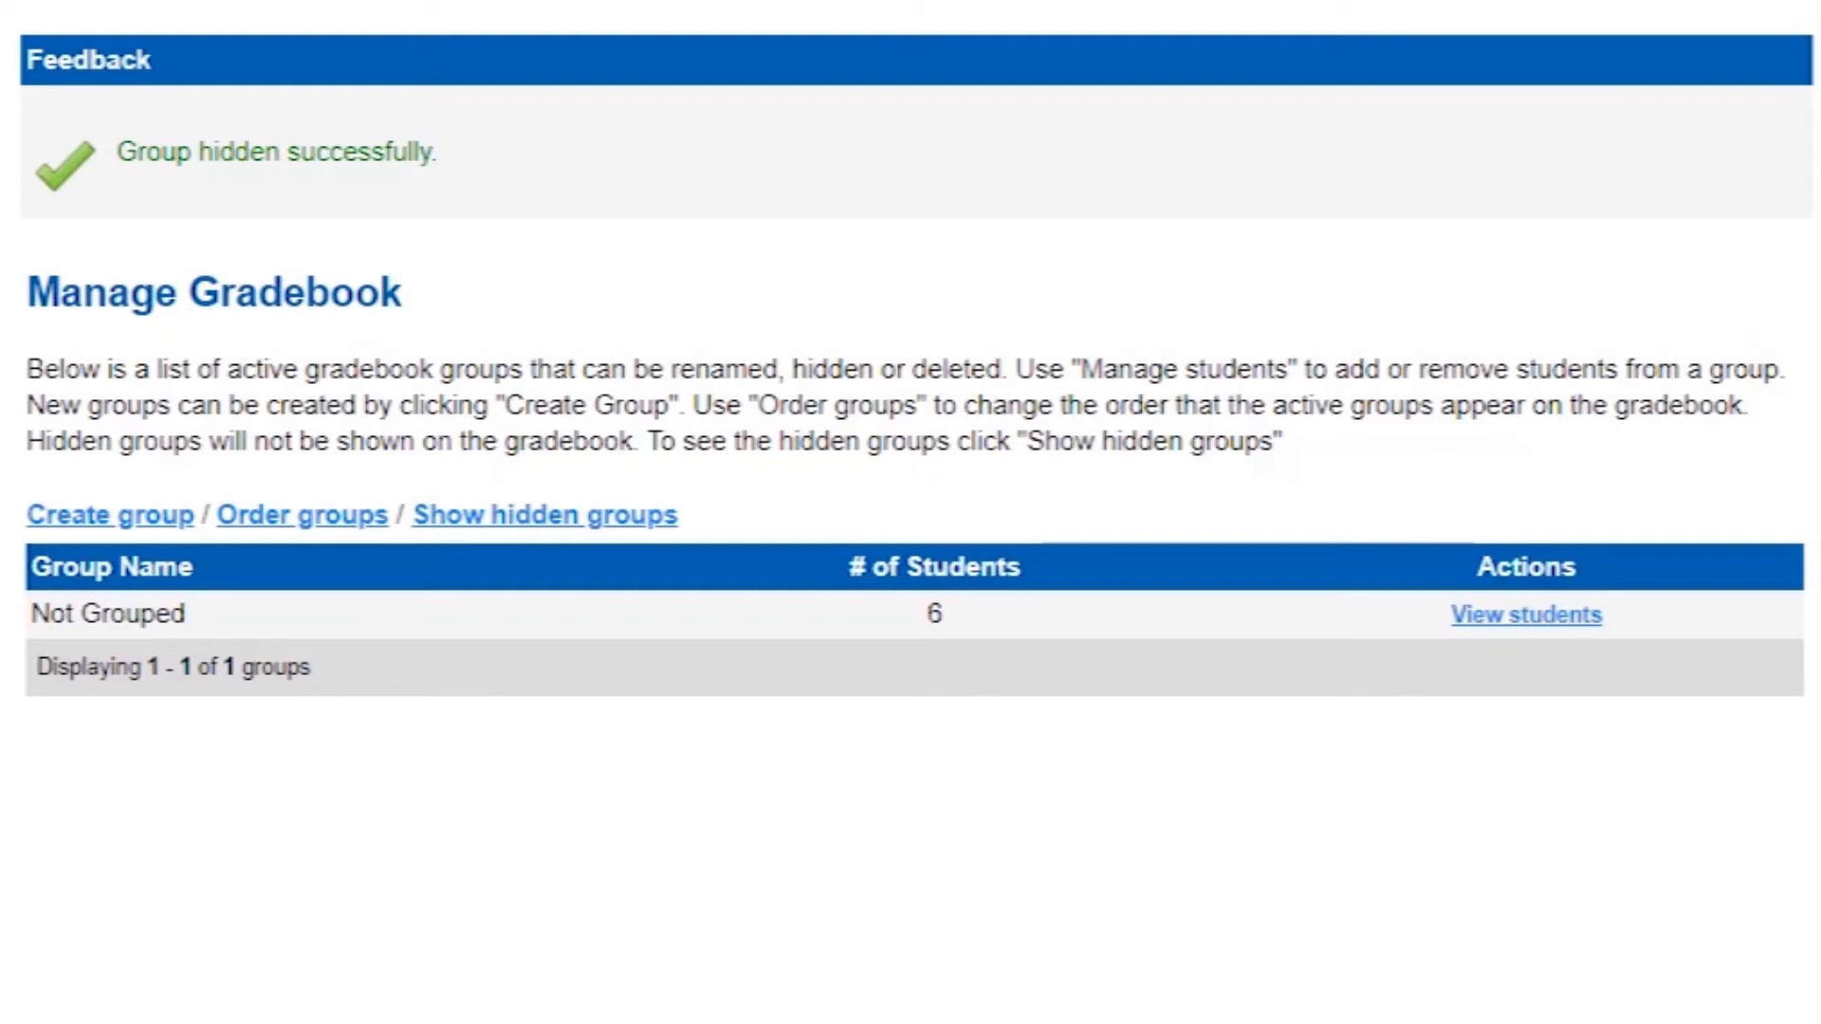
click(544, 517)
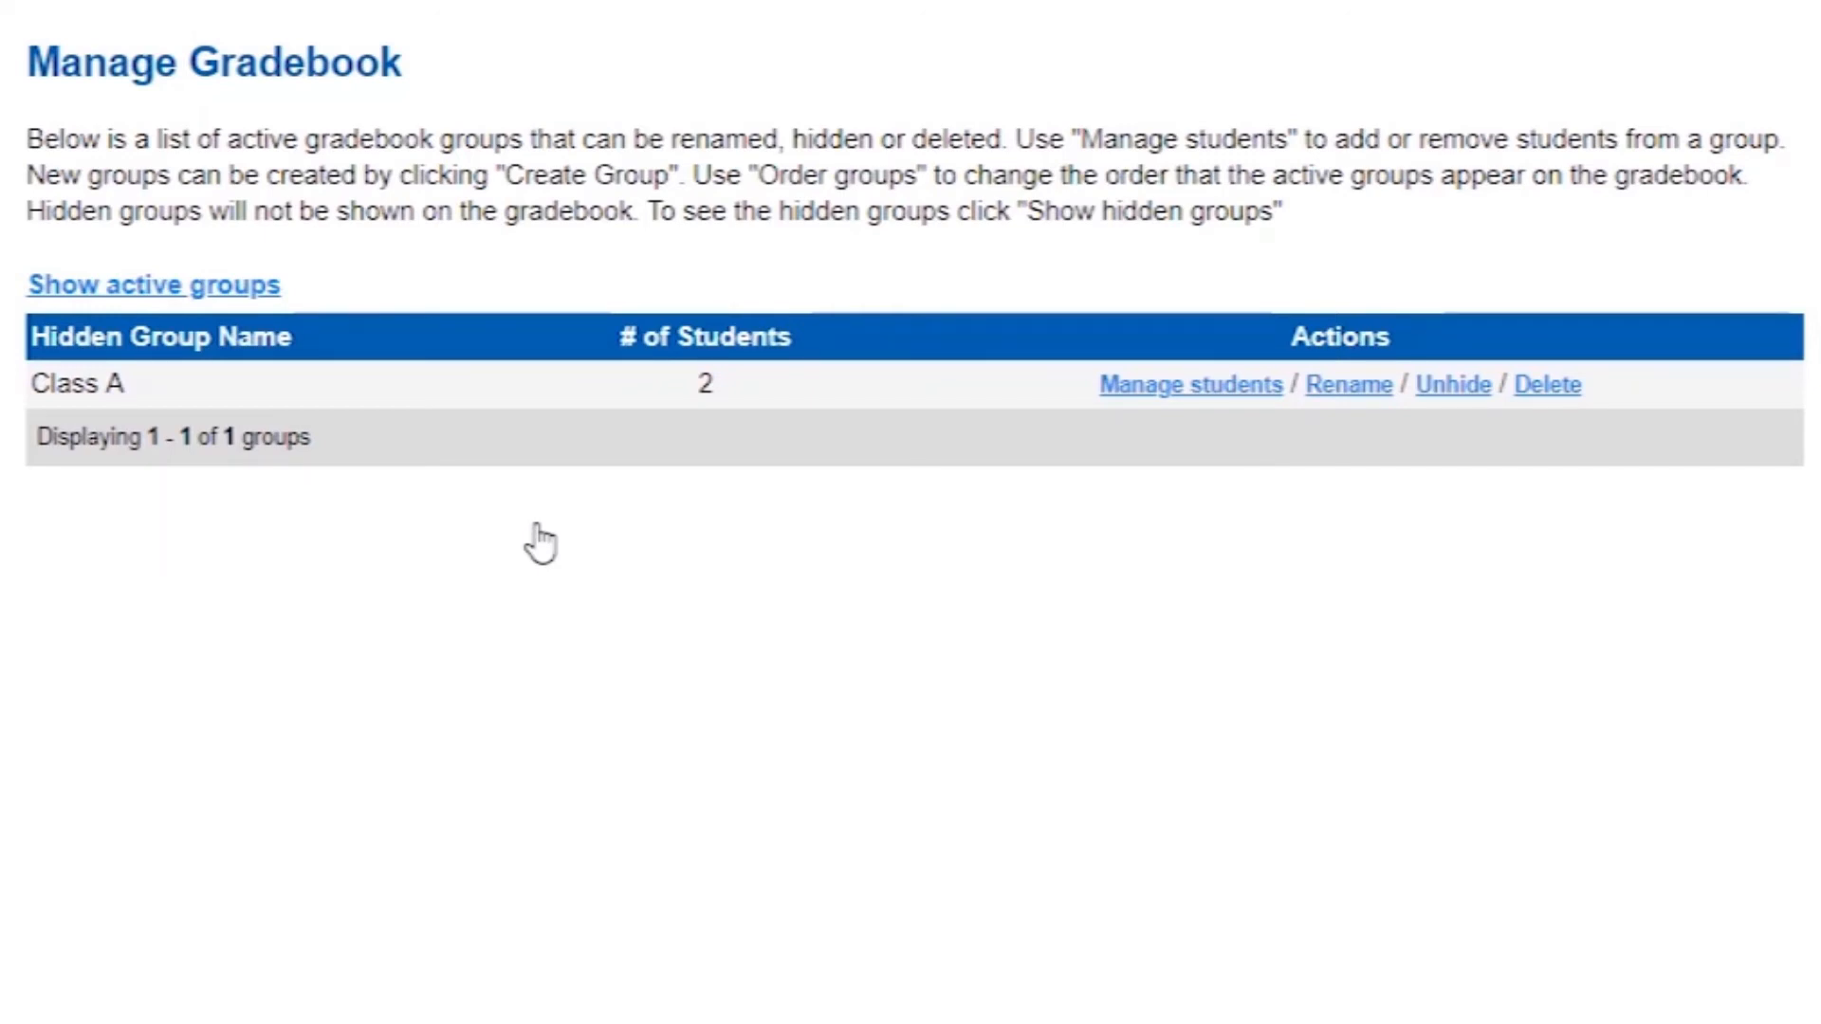
Unhide the Class A group and return to the active groups list.
click(1426, 393)
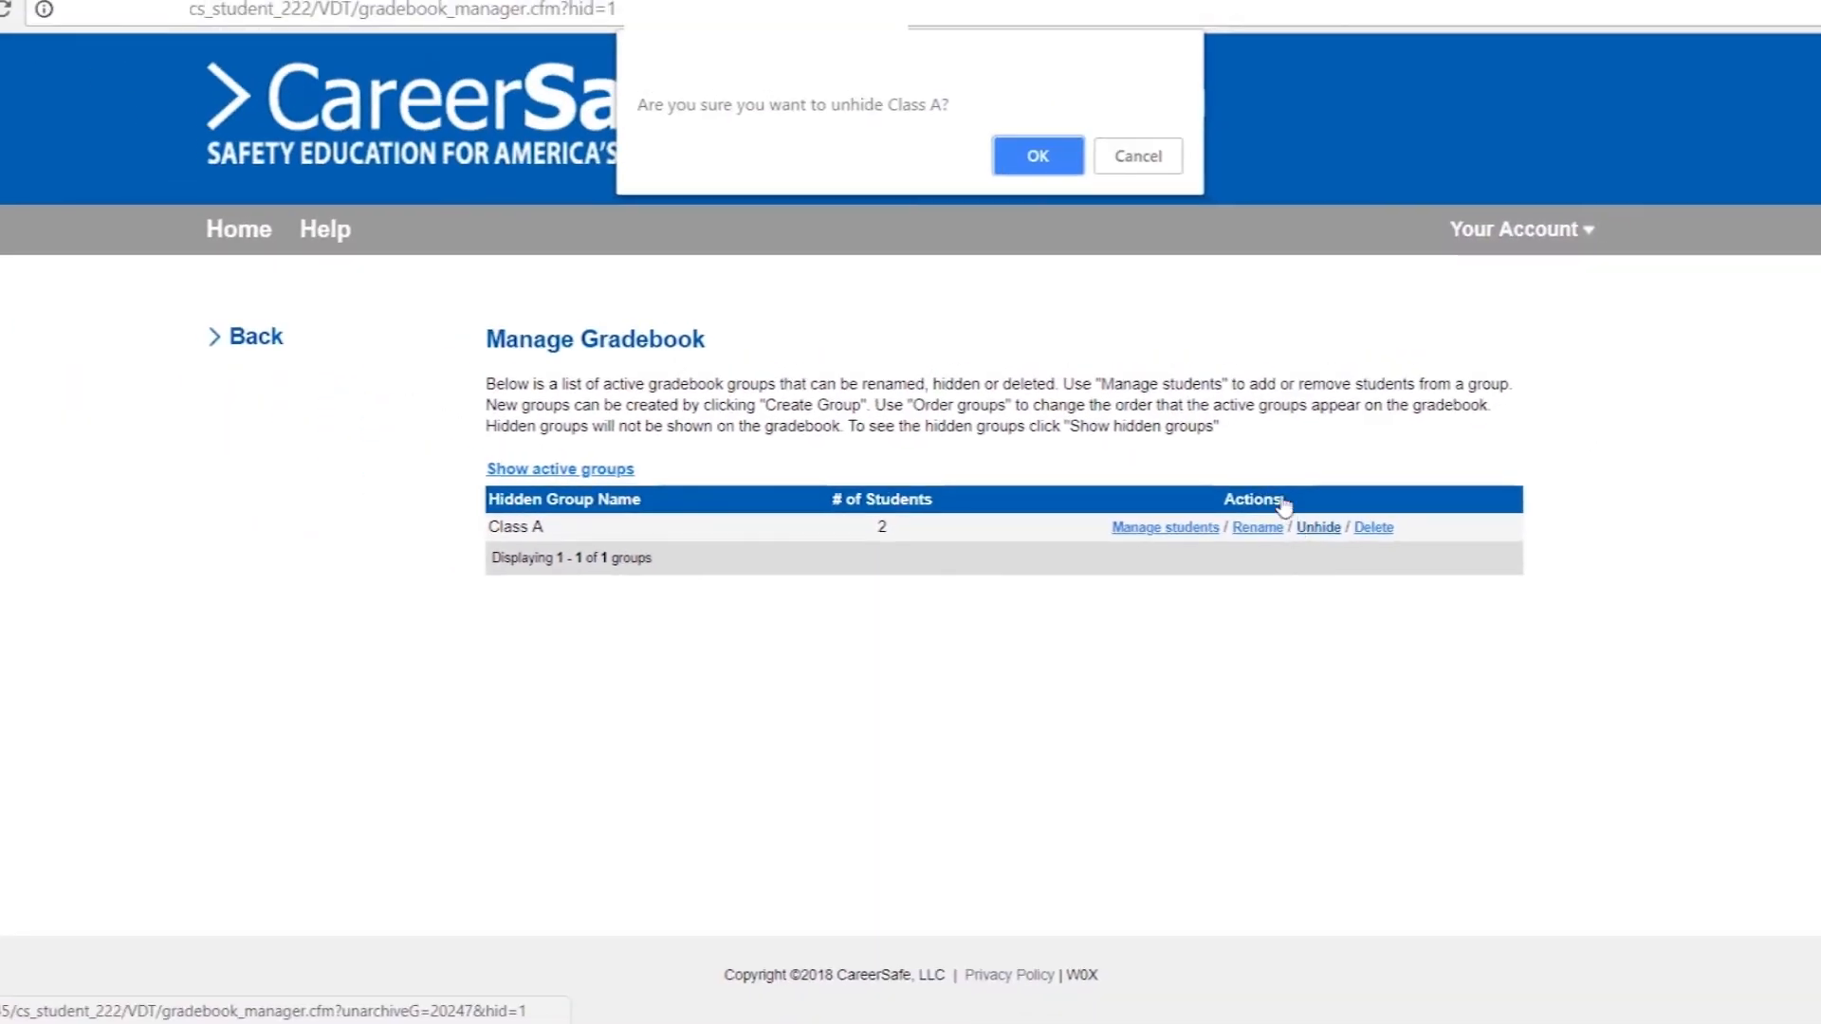
click(1036, 157)
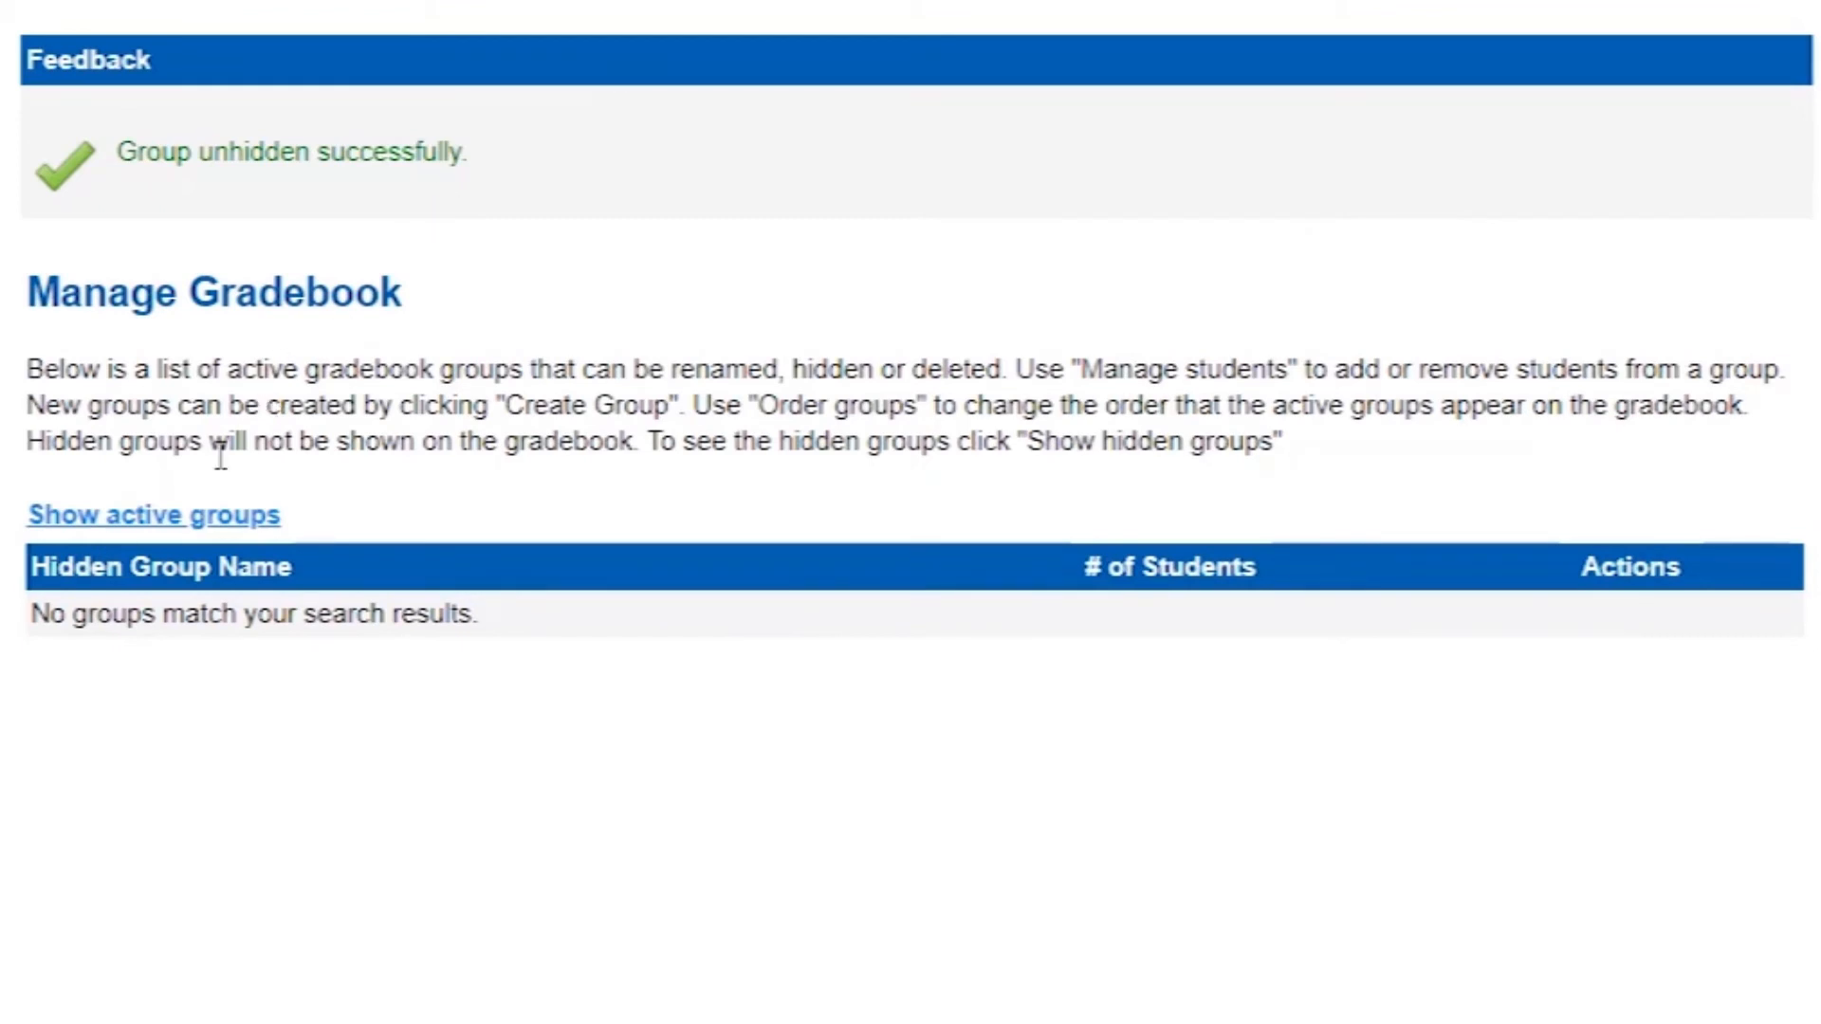
click(183, 517)
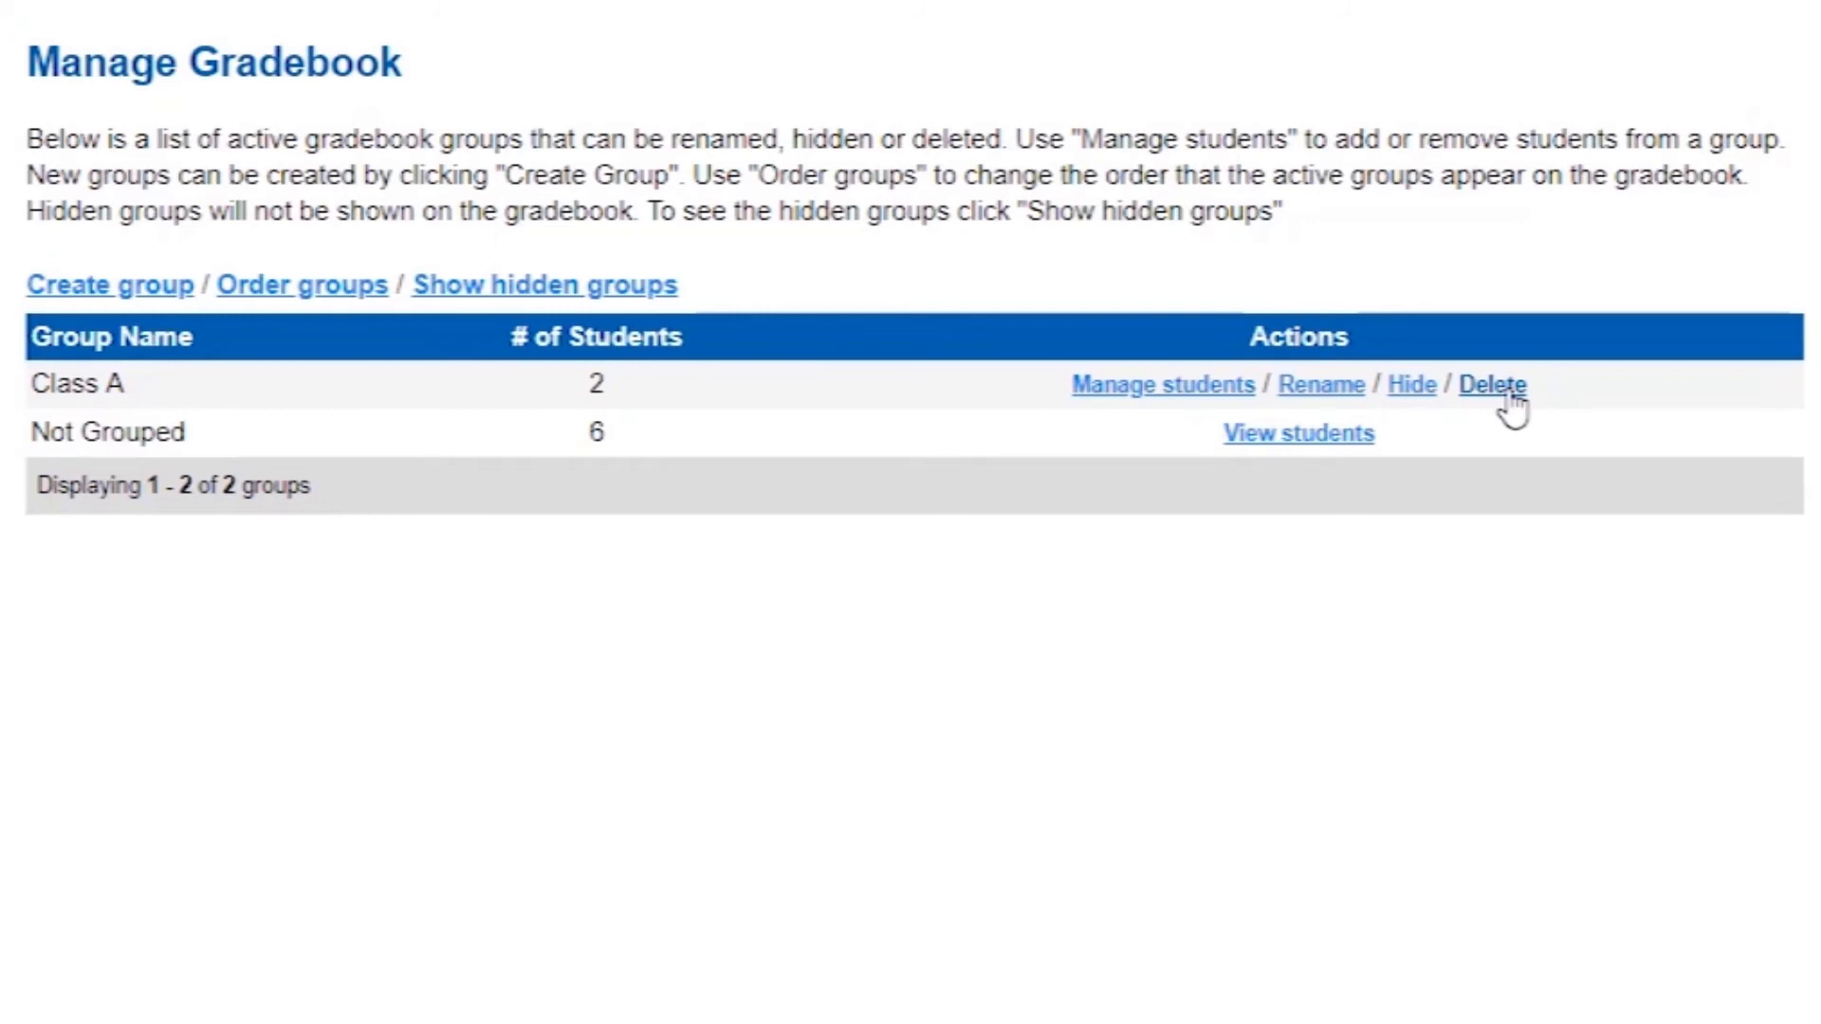
Delete the Class A group from the gradebook.
click(1507, 393)
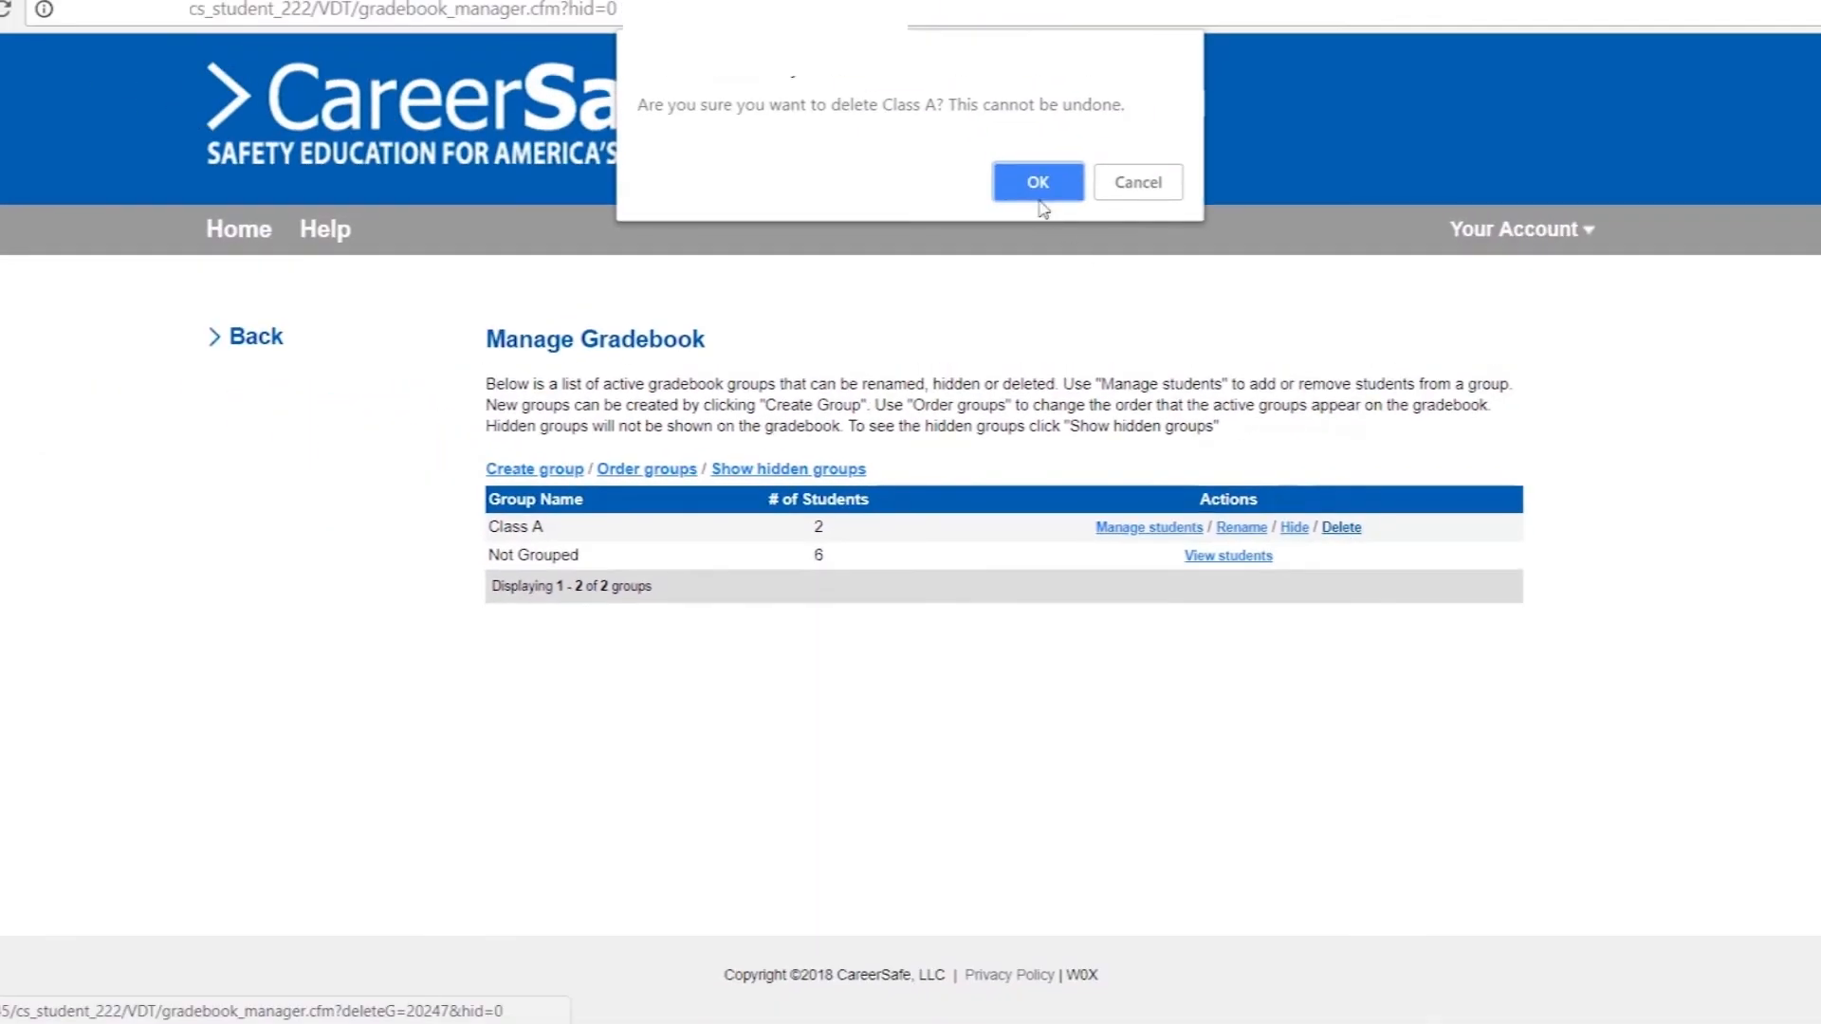
click(1038, 195)
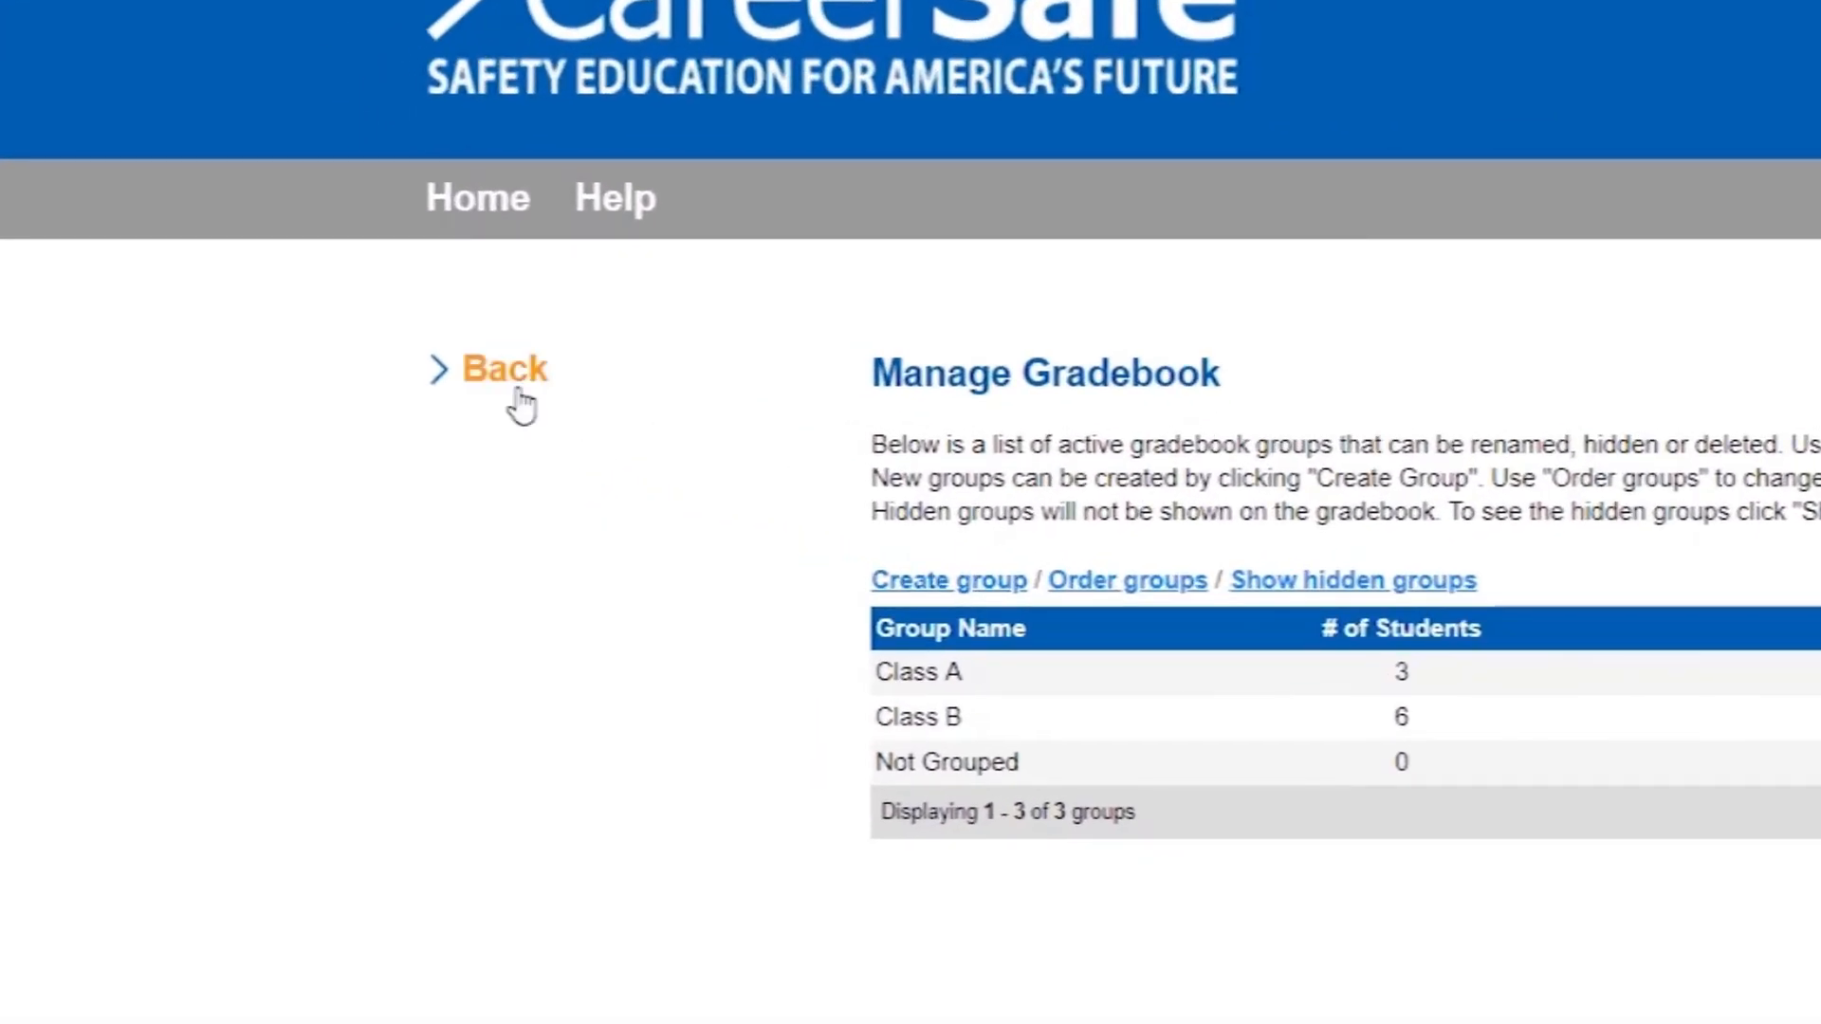
Leave gradebook management, reopen the gradebook from the dashboard and view the grades of Class B.
click(518, 397)
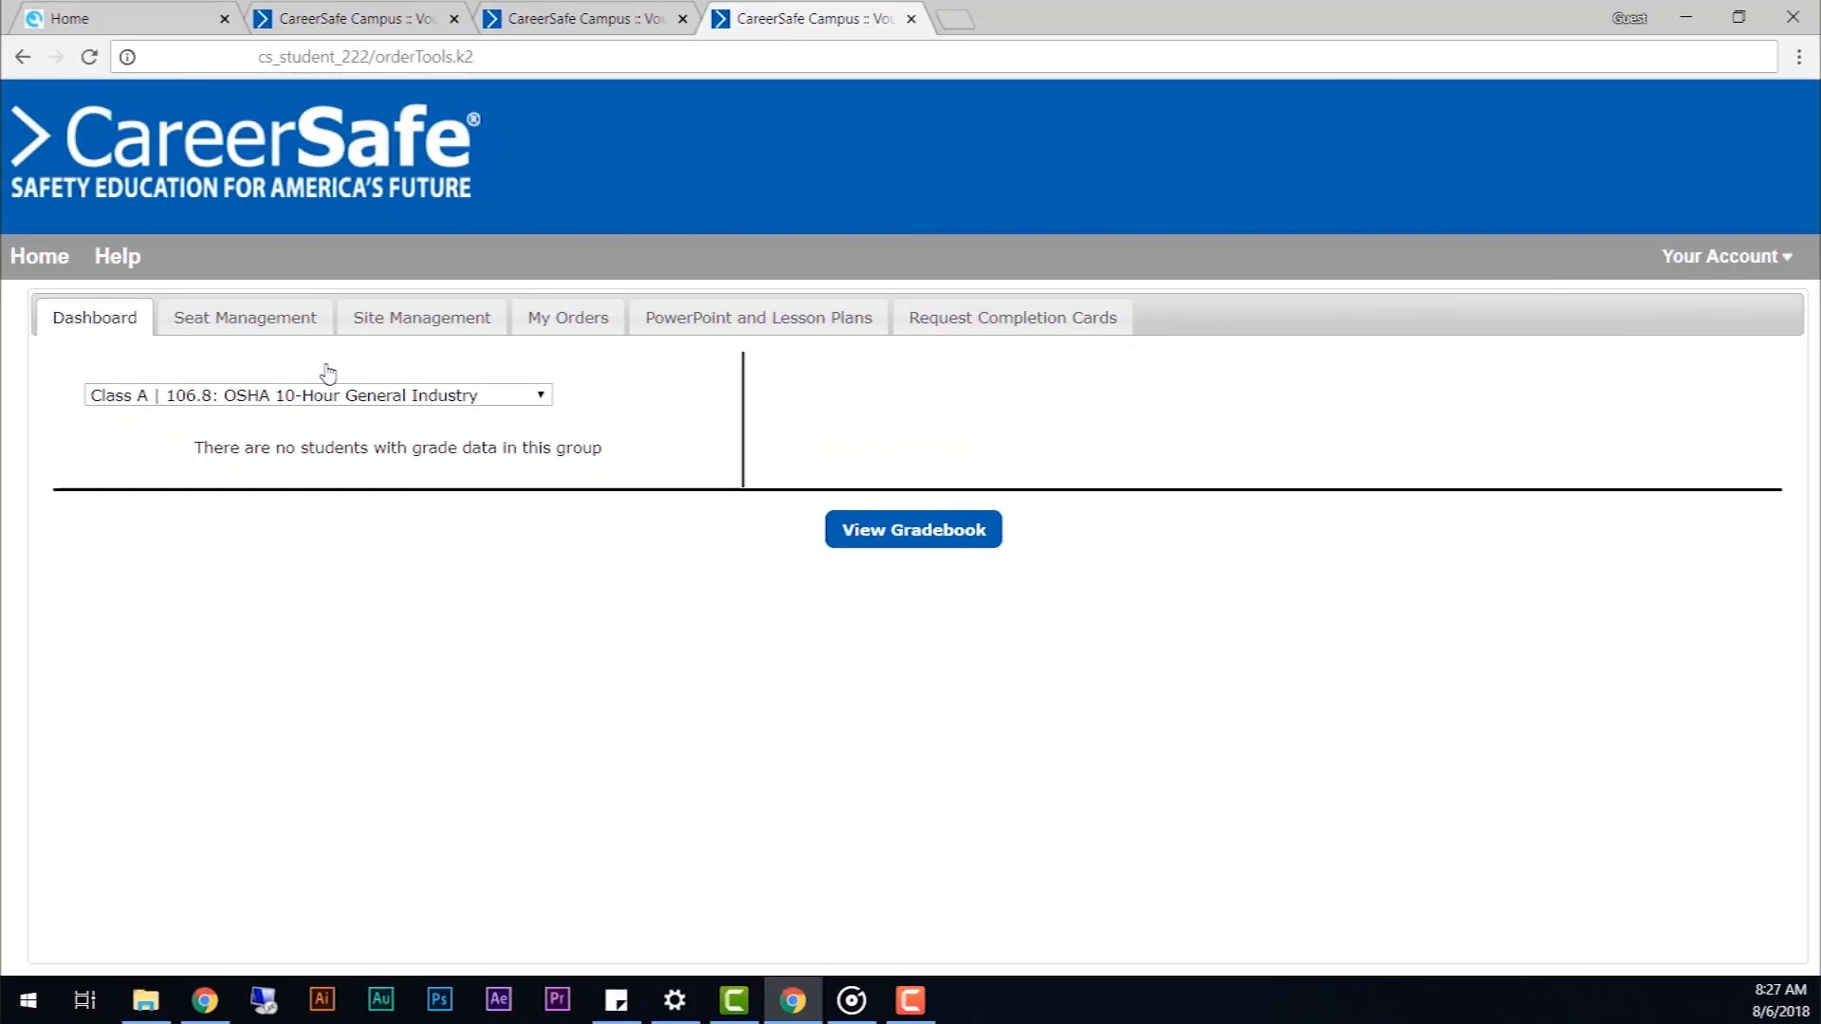
click(880, 532)
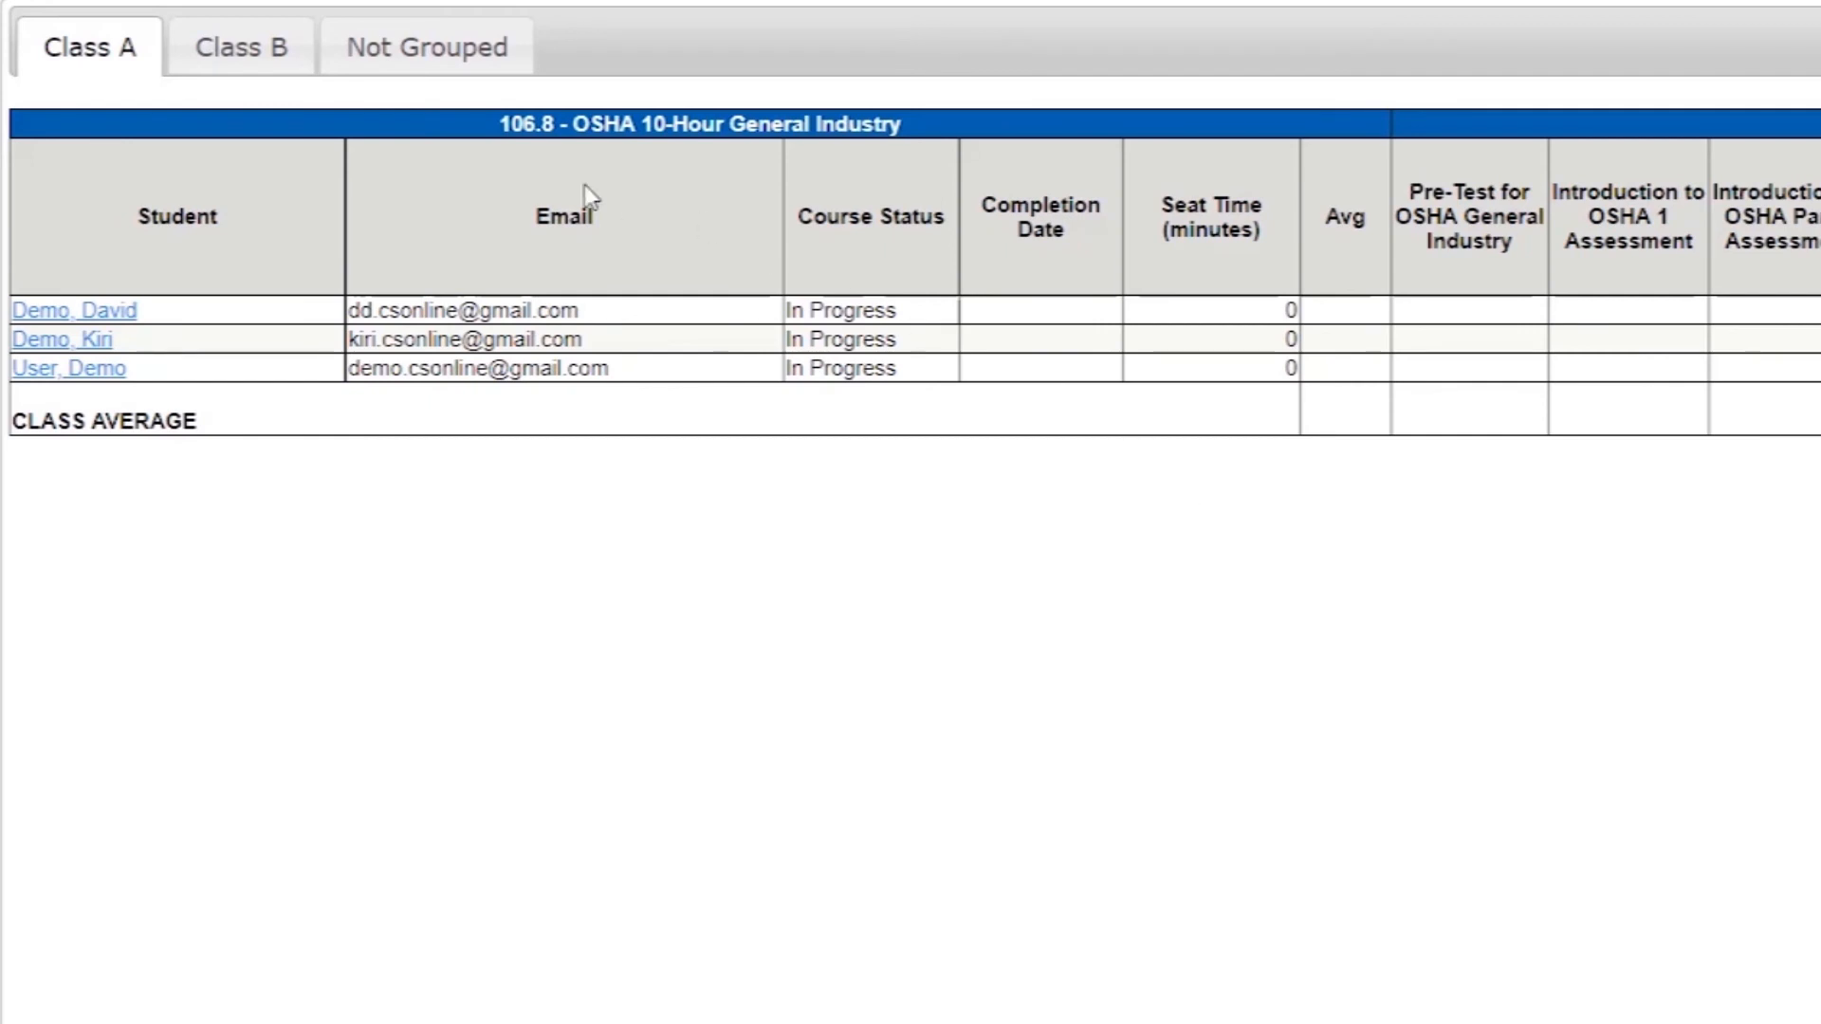
click(239, 74)
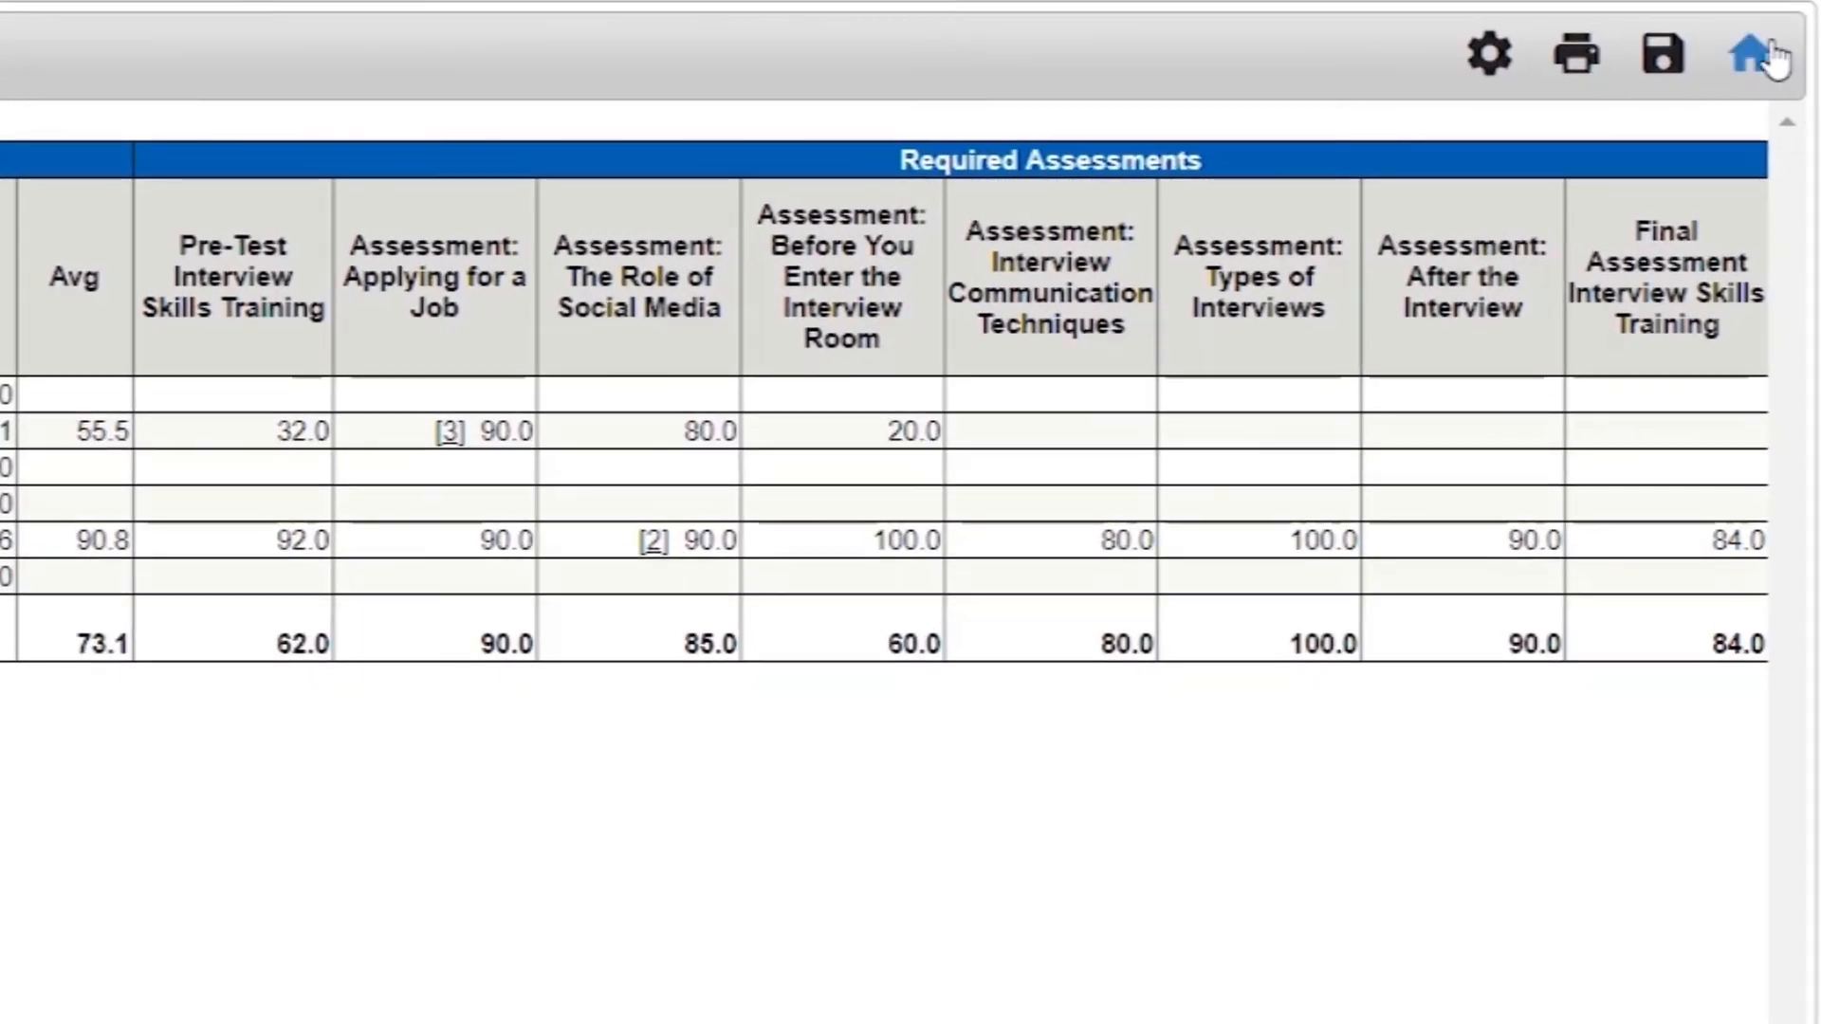
Return to the dashboard and open seat management to reach the Enable assessment locking option.
click(1751, 55)
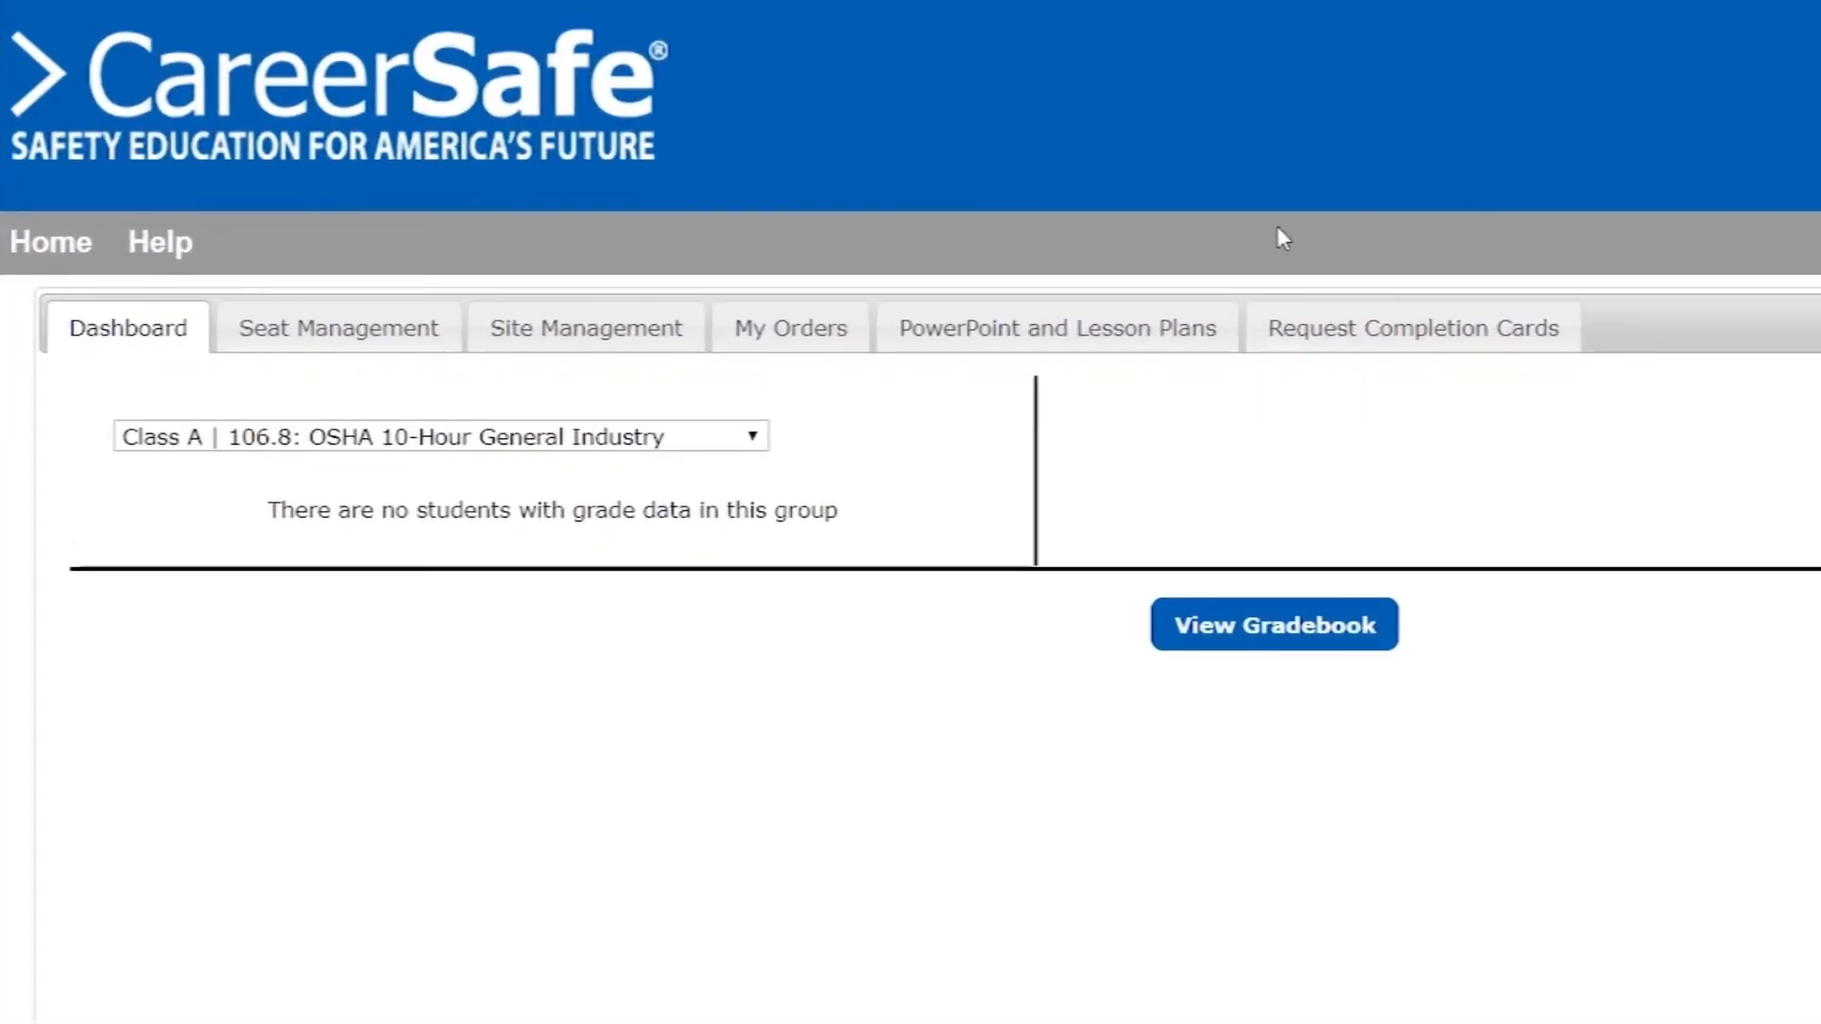
click(389, 327)
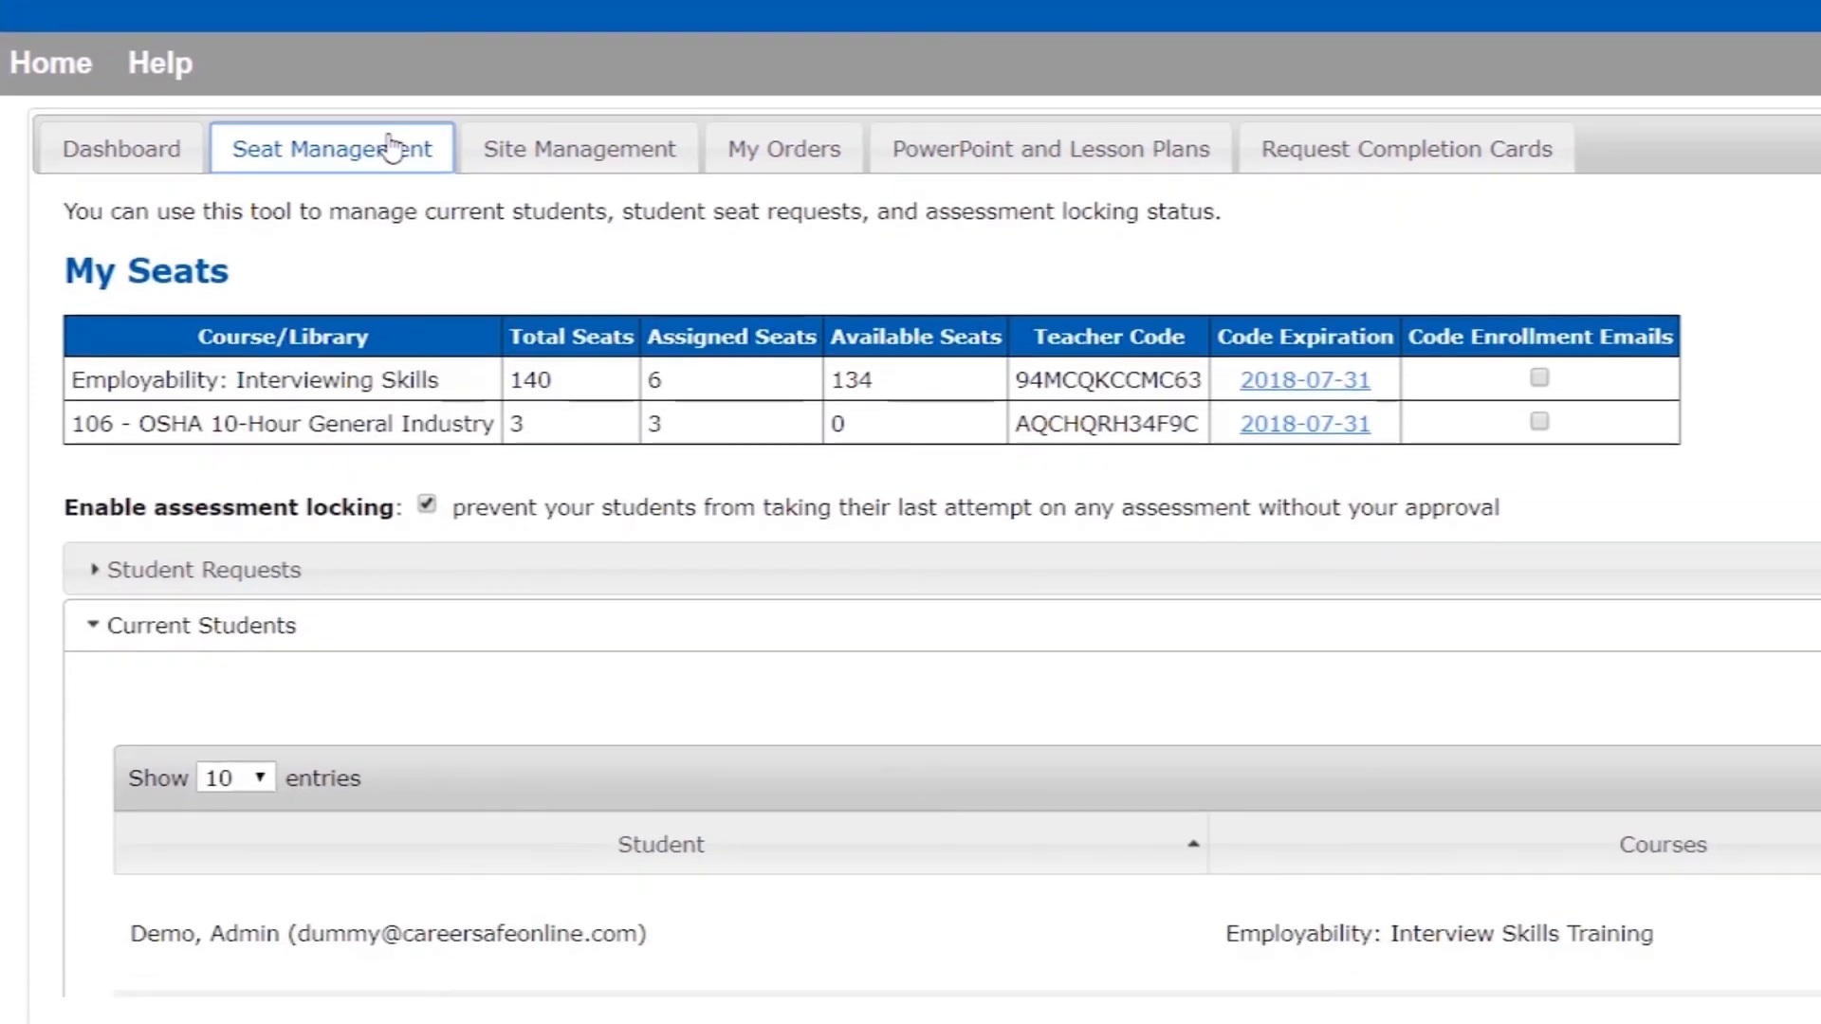
click(426, 504)
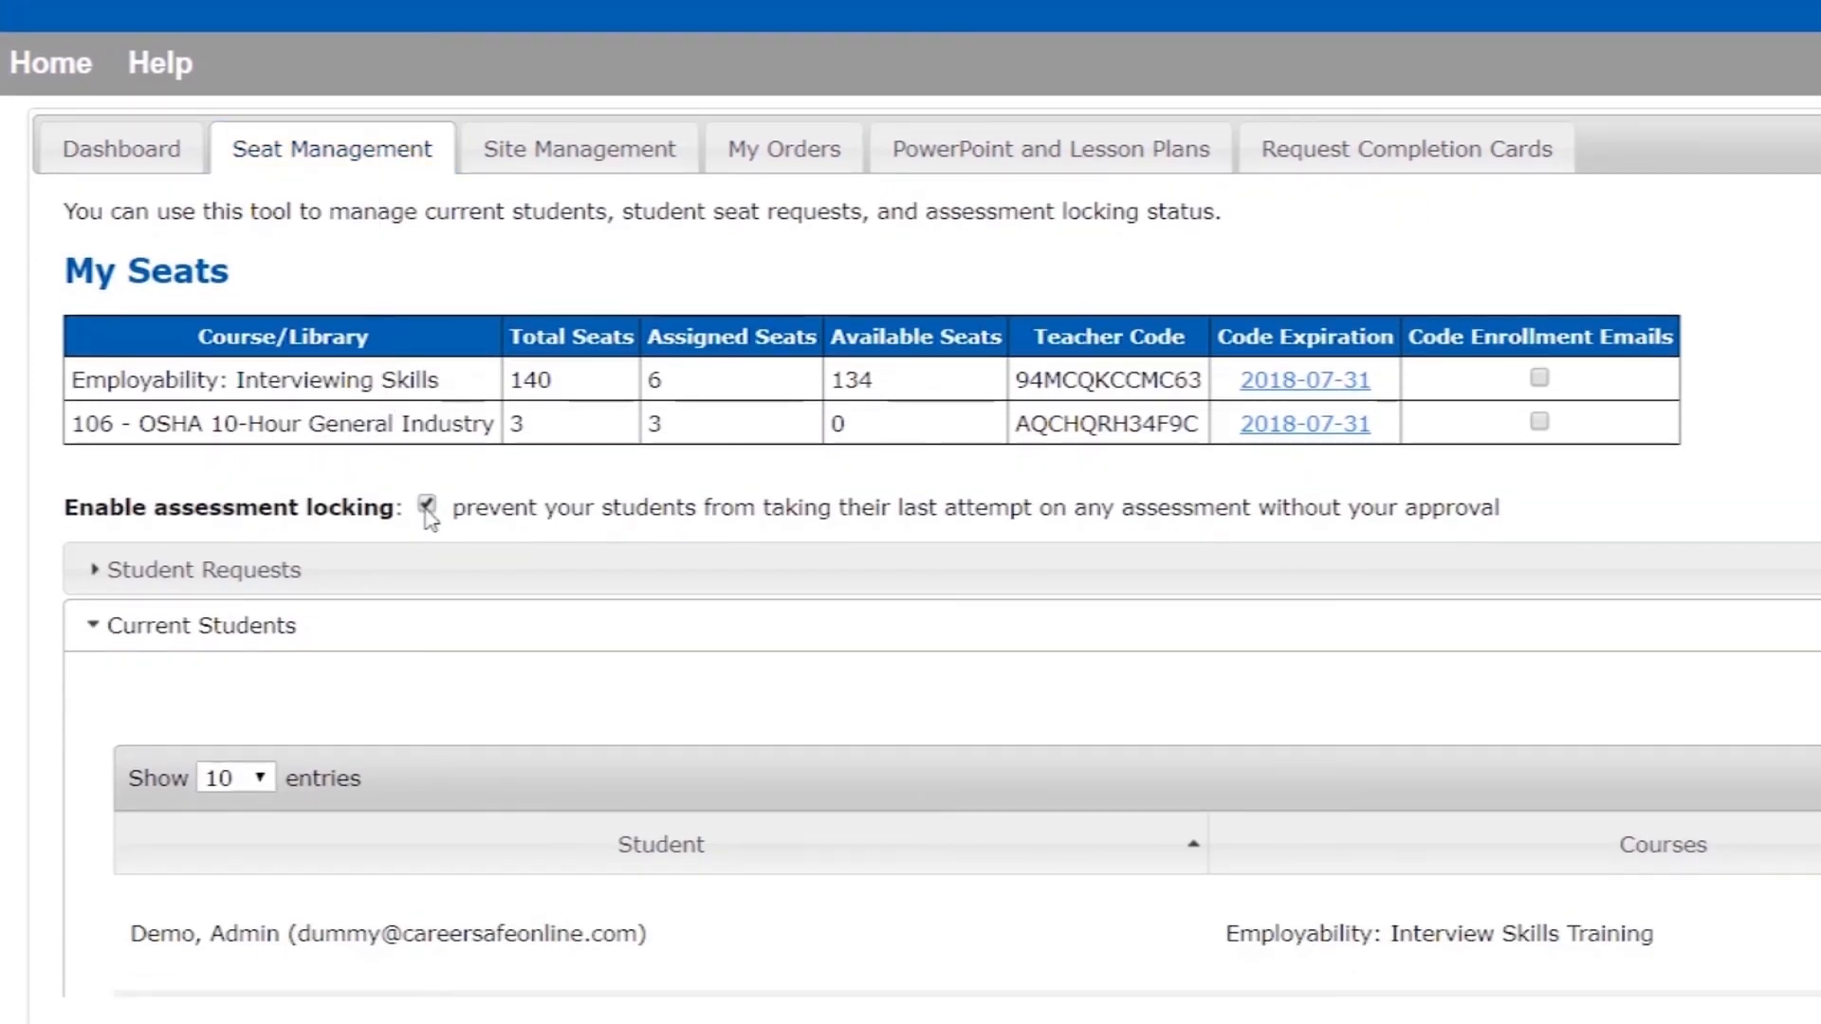